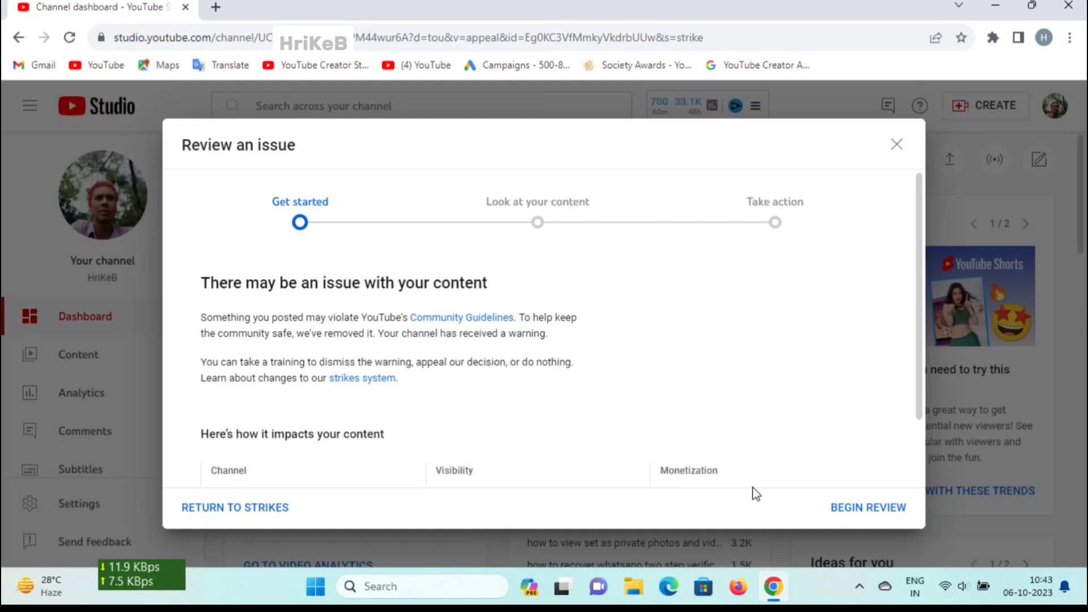
Step: Go through the review of the channel's content warning and choose to take the policy training
{"action": "scroll", "coordinate": [781, 339], "scroll_direction": "down", "scroll_amount": 2}
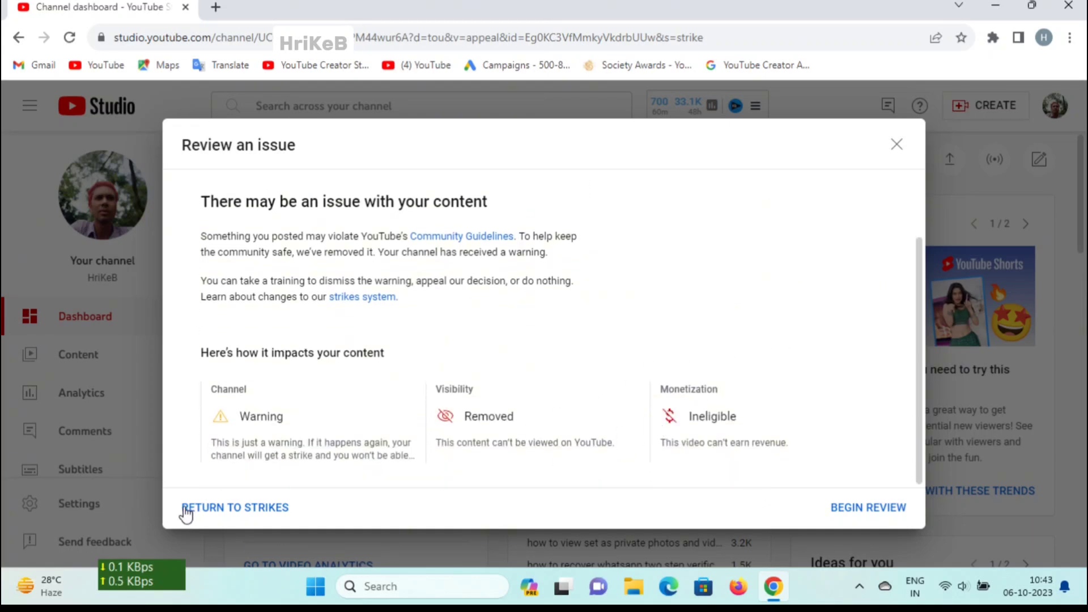
{"action": "left_click", "coordinate": [873, 515]}
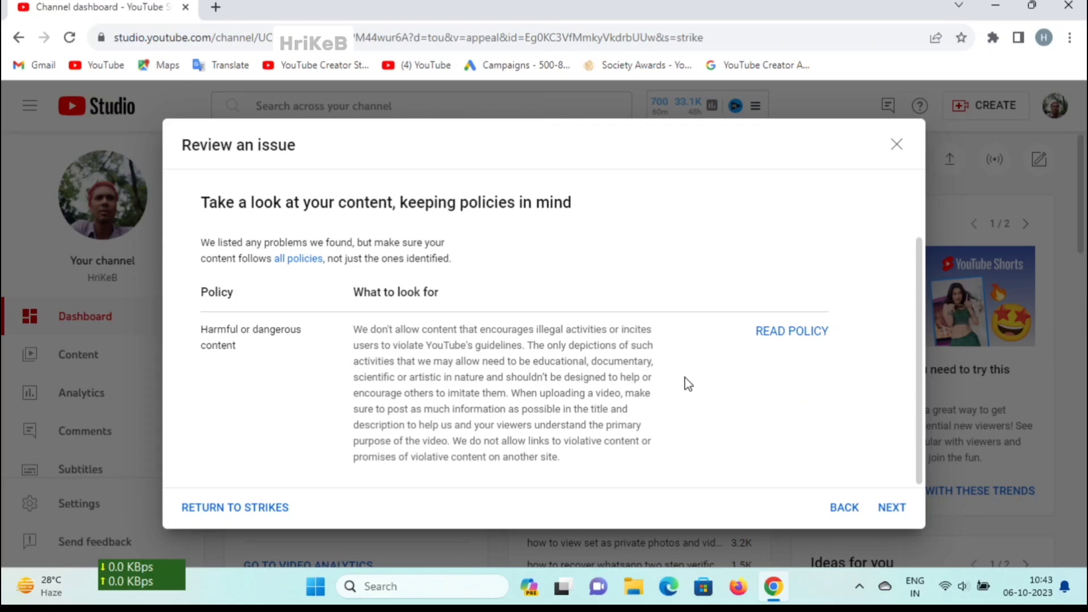
{"action": "left_click", "coordinate": [892, 509]}
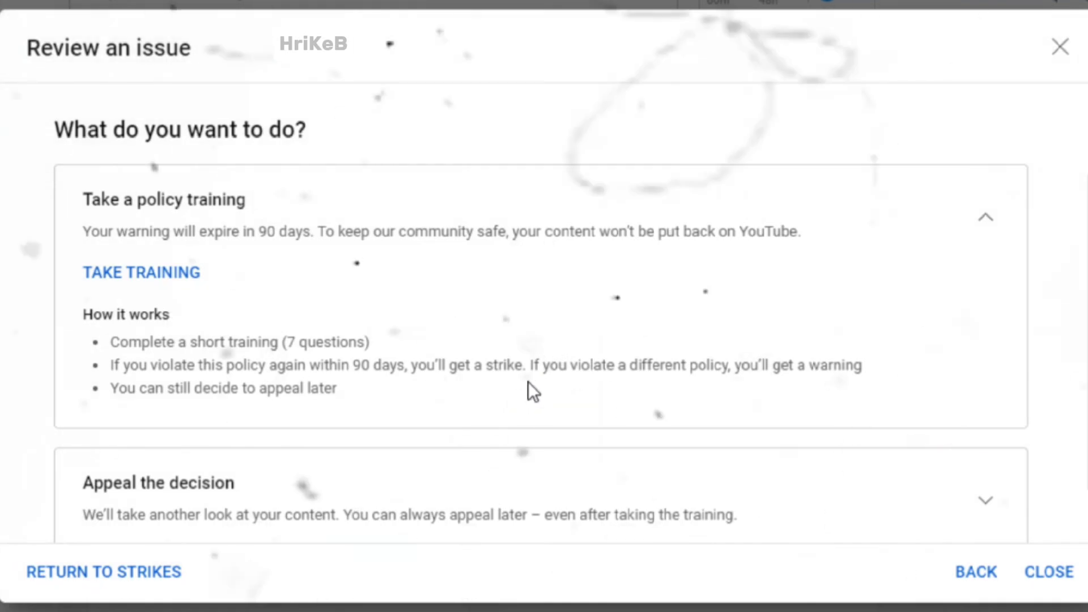
{"action": "left_click", "coordinate": [913, 491]}
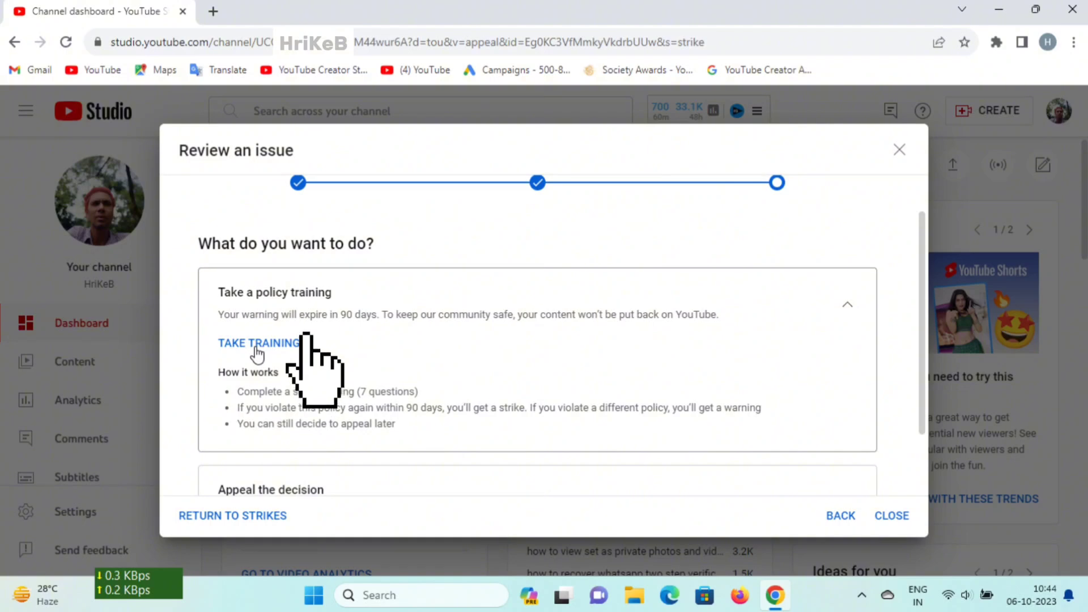
{"action": "left_click", "coordinate": [256, 347]}
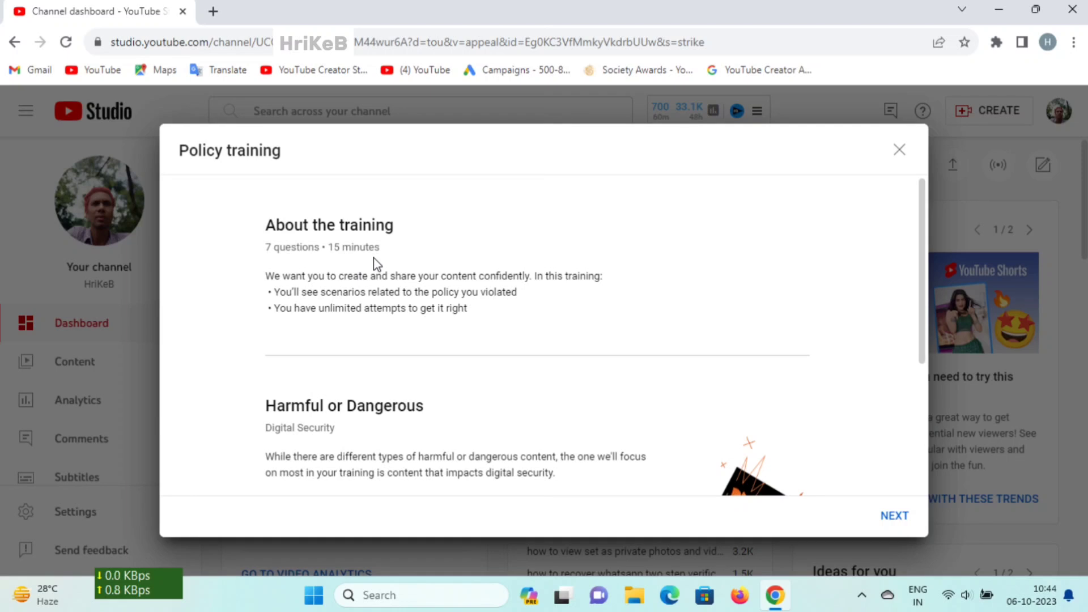
Step: Read the training introduction on harmful or dangerous content and proceed to the first question
{"action": "scroll", "coordinate": [490, 333], "scroll_direction": "down", "scroll_amount": 3}
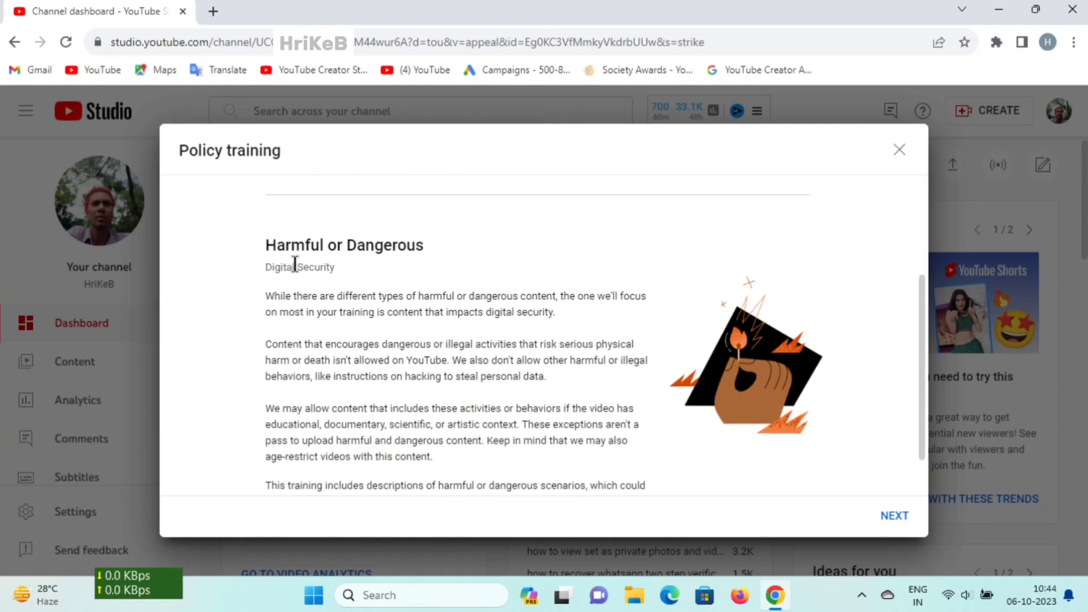
{"action": "scroll", "coordinate": [403, 339], "scroll_direction": "down", "scroll_amount": 1}
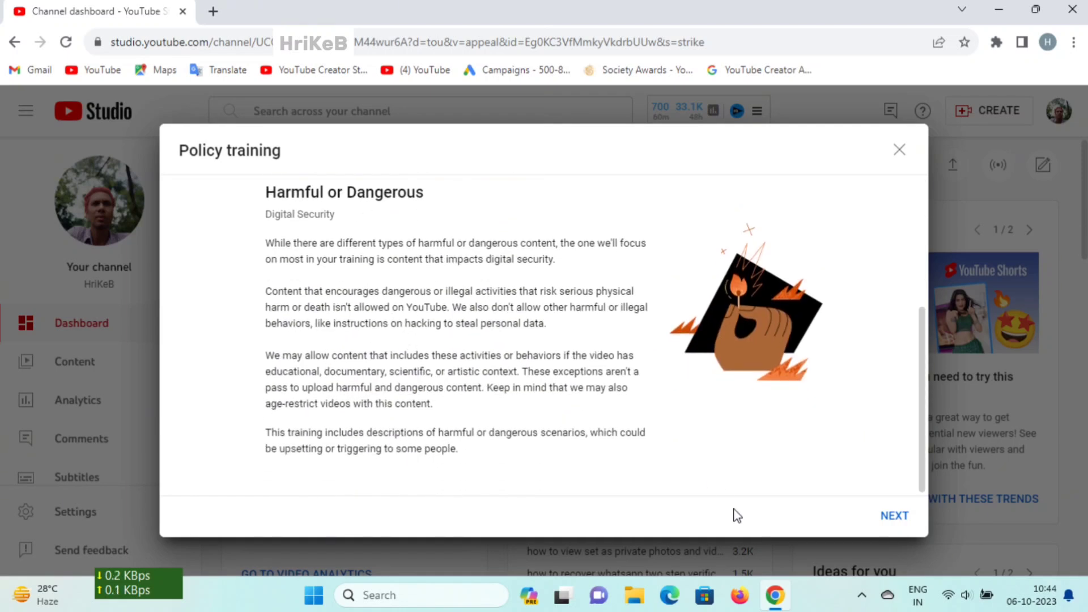
{"action": "left_click", "coordinate": [896, 517]}
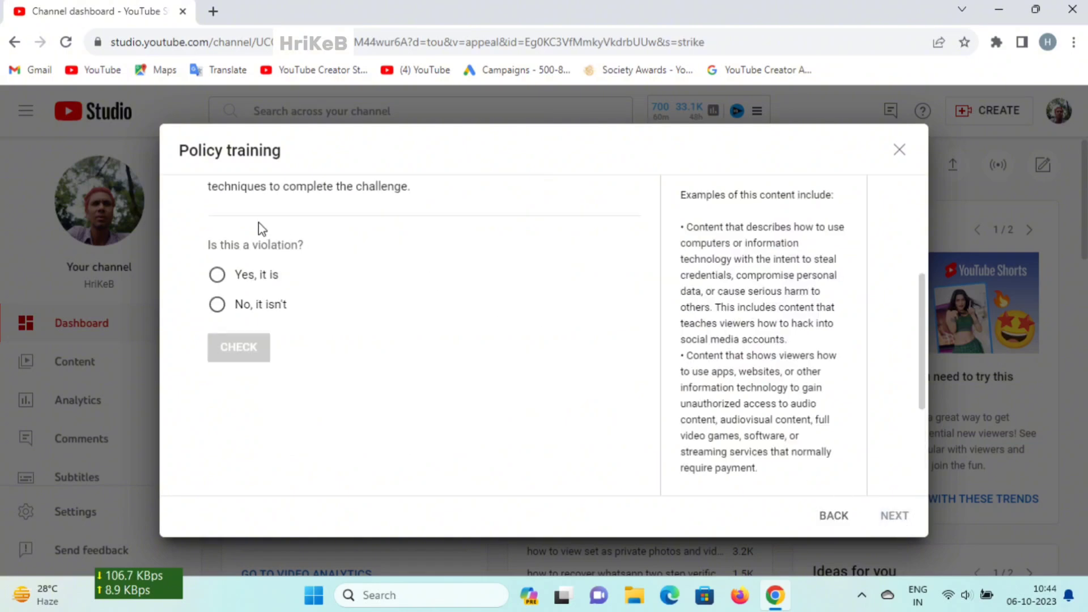
Step: Read the ethical hacking scenario in question 1 and try submitting "Yes, it is" as the answer
{"action": "scroll", "coordinate": [365, 278], "scroll_direction": "up", "scroll_amount": 3}
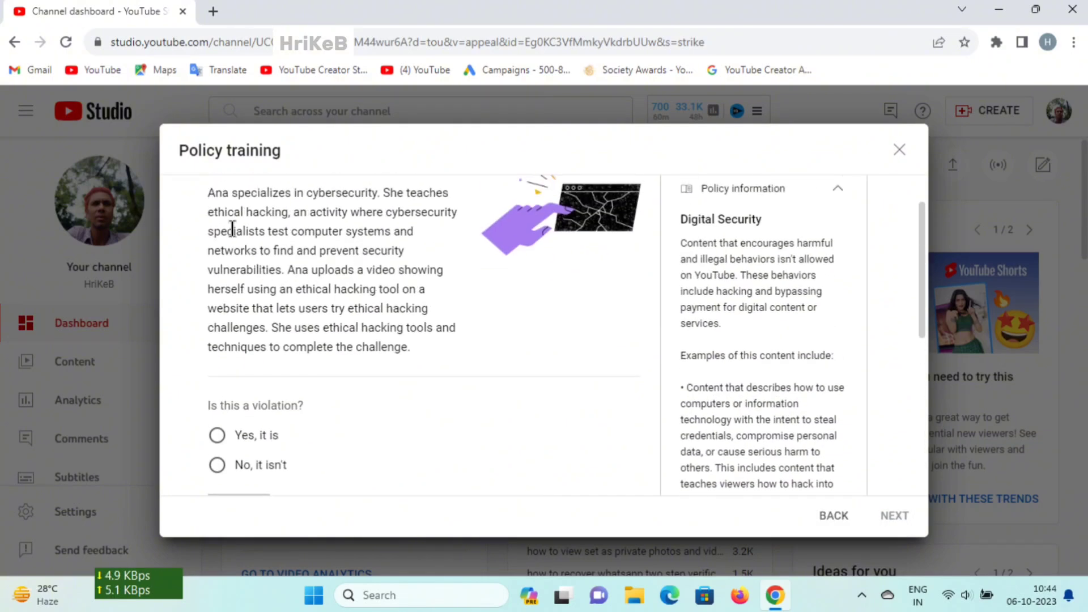
{"action": "scroll", "coordinate": [226, 214], "scroll_direction": "up", "scroll_amount": 1}
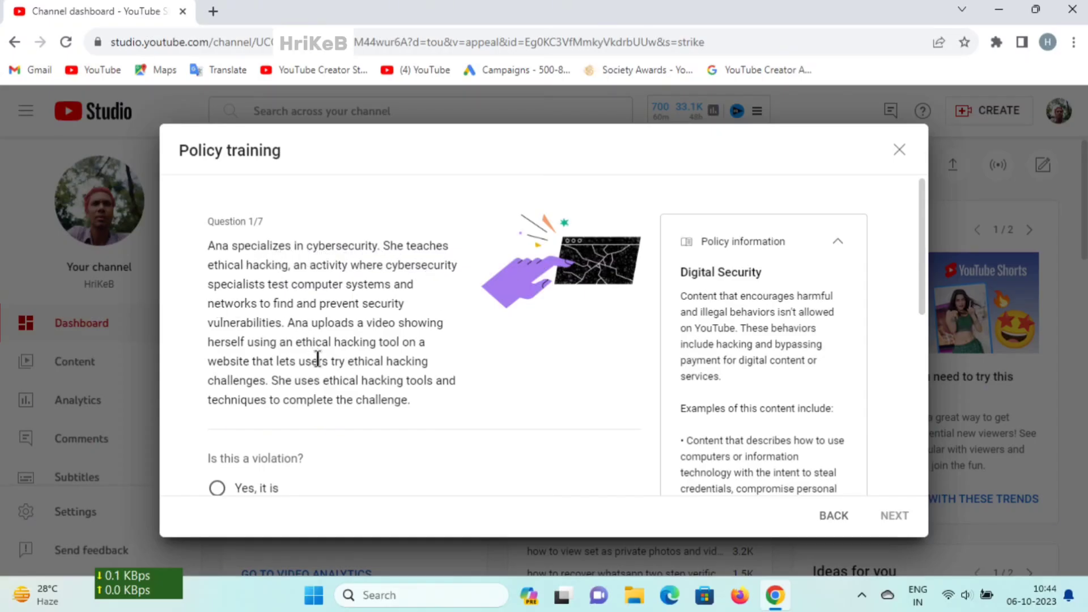
{"action": "scroll", "coordinate": [317, 358], "scroll_direction": "down", "scroll_amount": 2}
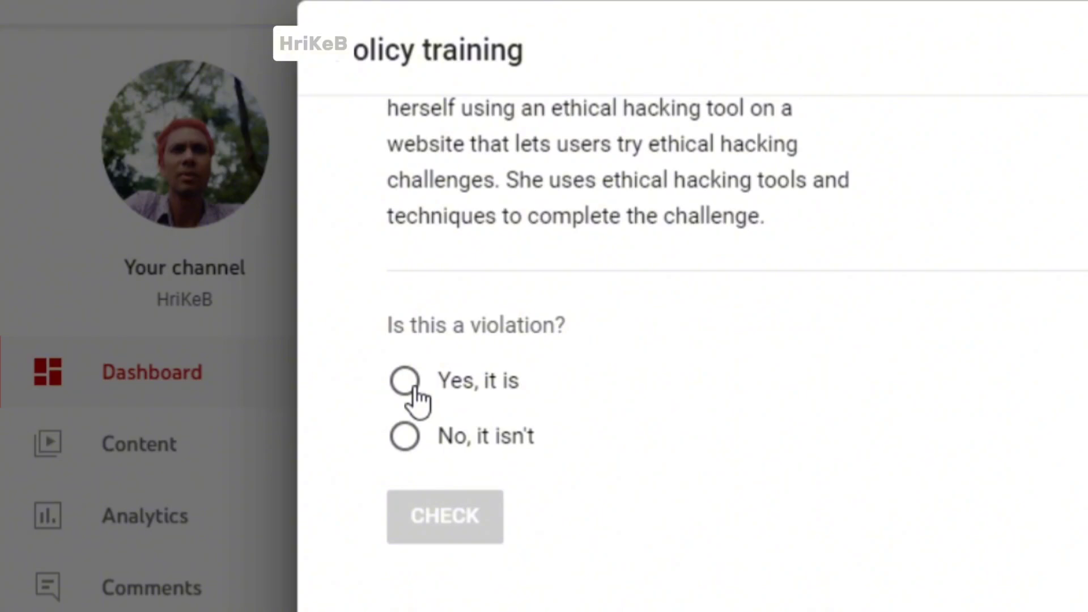
{"action": "left_click", "coordinate": [406, 382]}
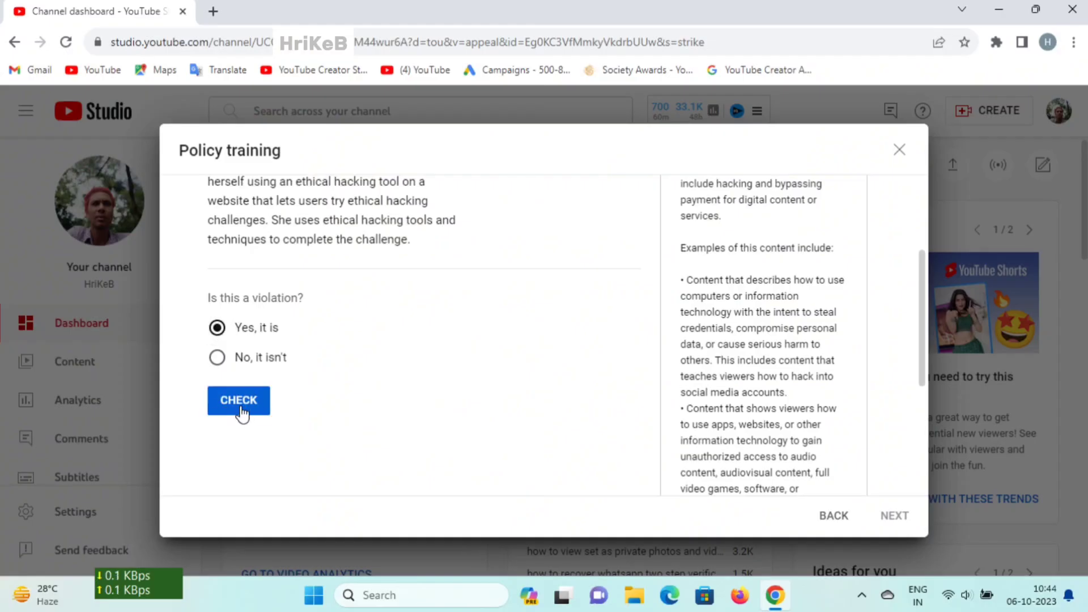
{"action": "left_click", "coordinate": [240, 405]}
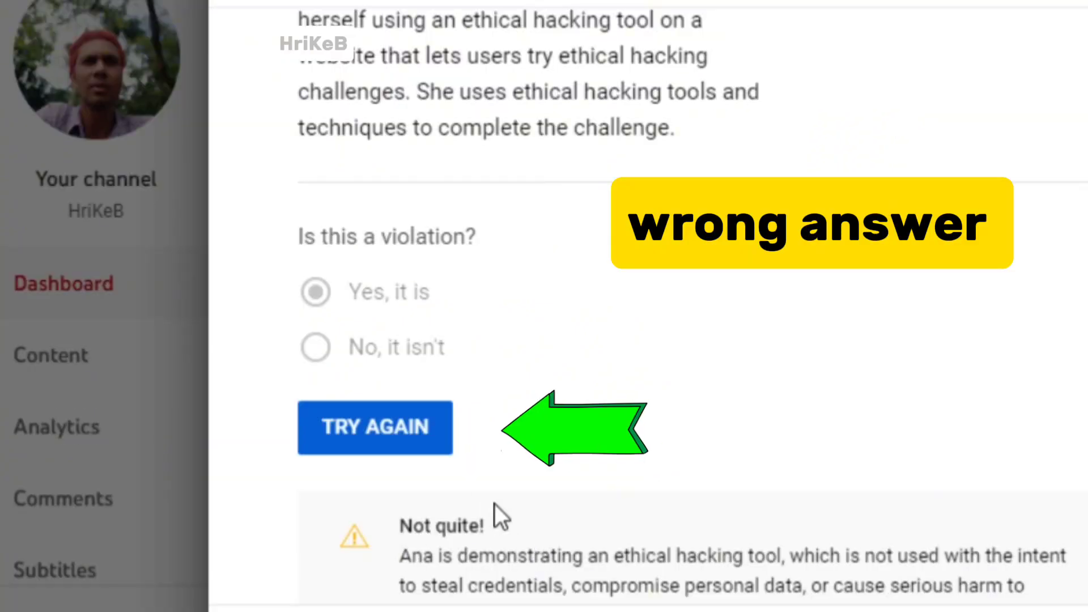
Step: Retry question 1 with the answer "No, it isn't", check it and continue to question 2
{"action": "left_click", "coordinate": [354, 437]}
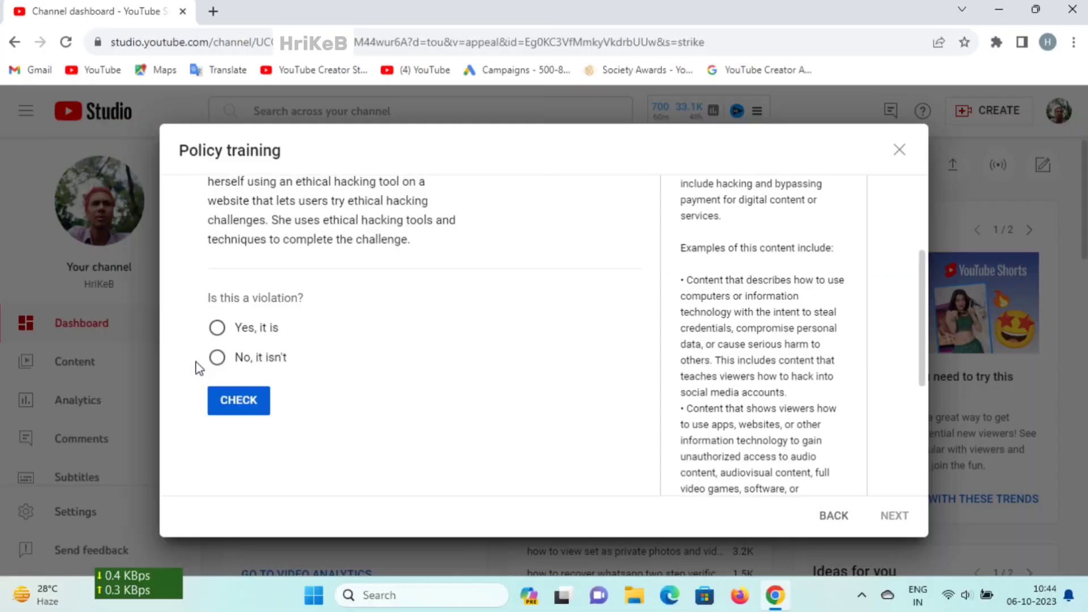
{"action": "left_click", "coordinate": [218, 357]}
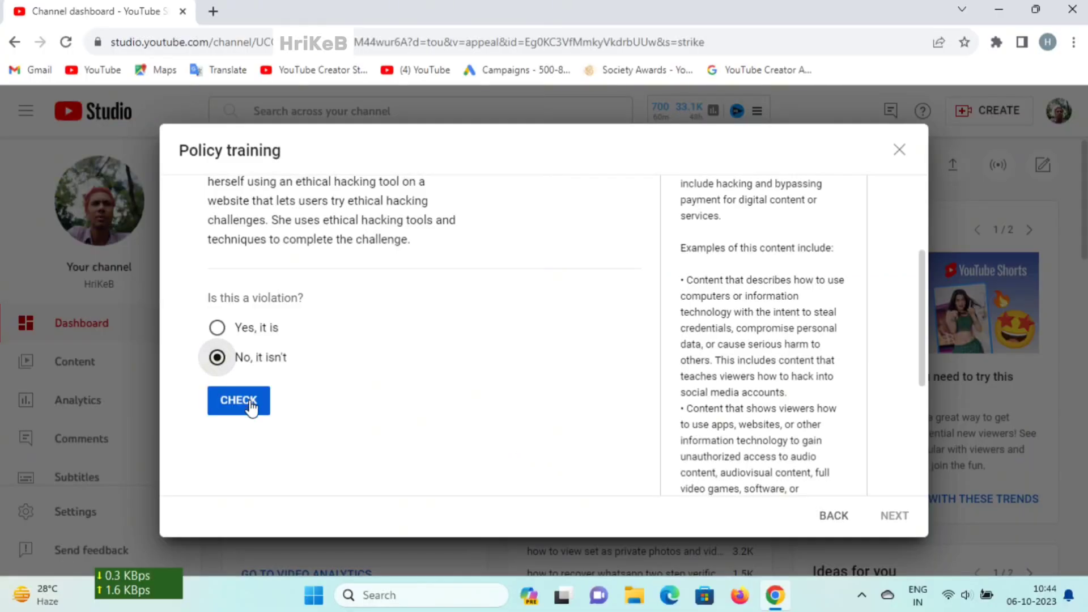
{"action": "left_click", "coordinate": [225, 412]}
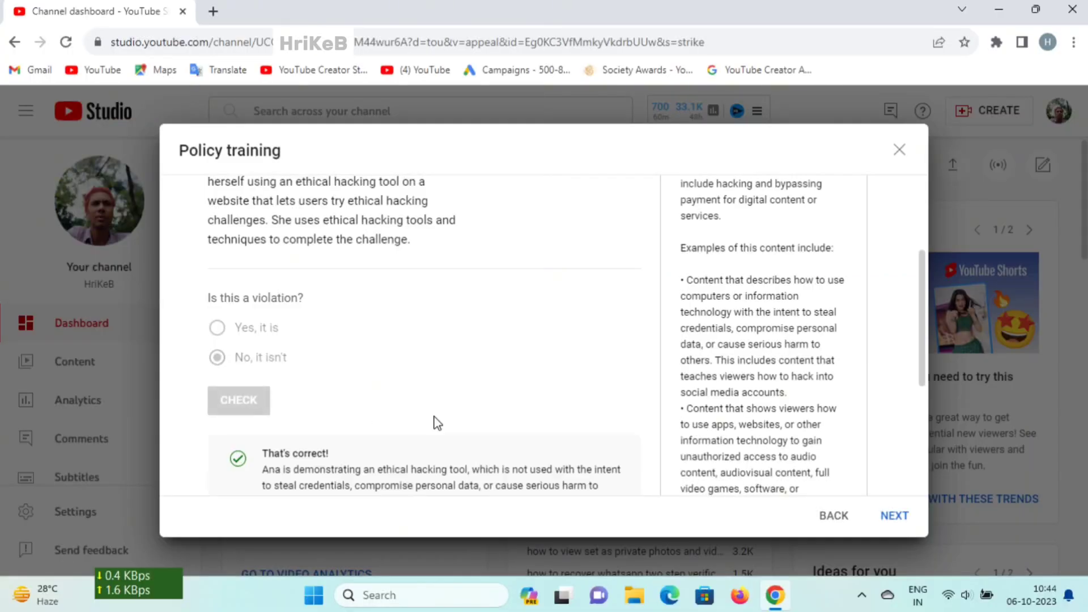
{"action": "scroll", "coordinate": [439, 421], "scroll_direction": "down", "scroll_amount": 1}
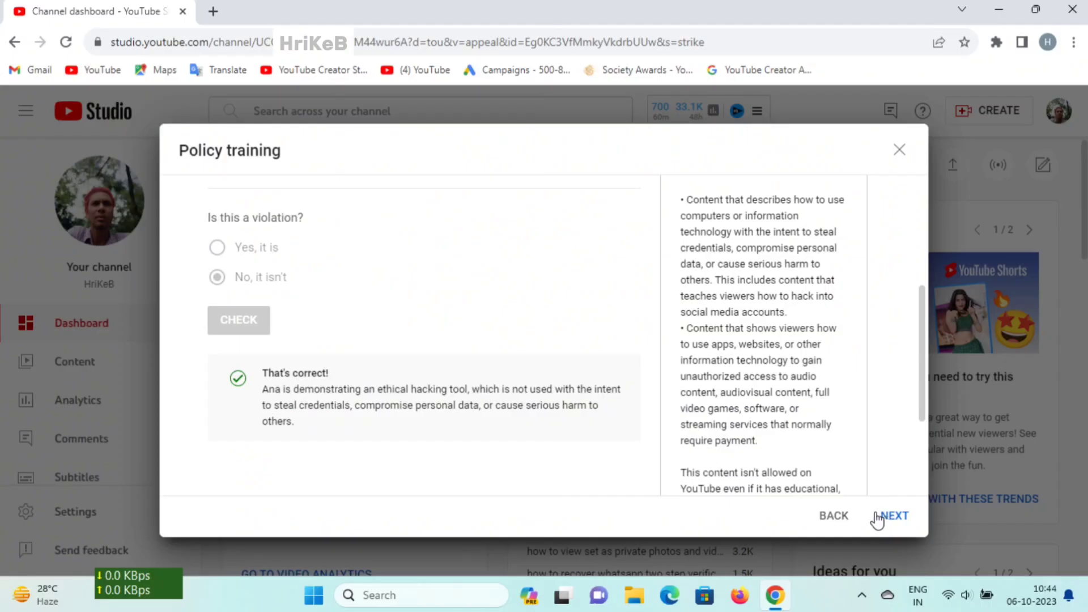
{"action": "left_click", "coordinate": [877, 517]}
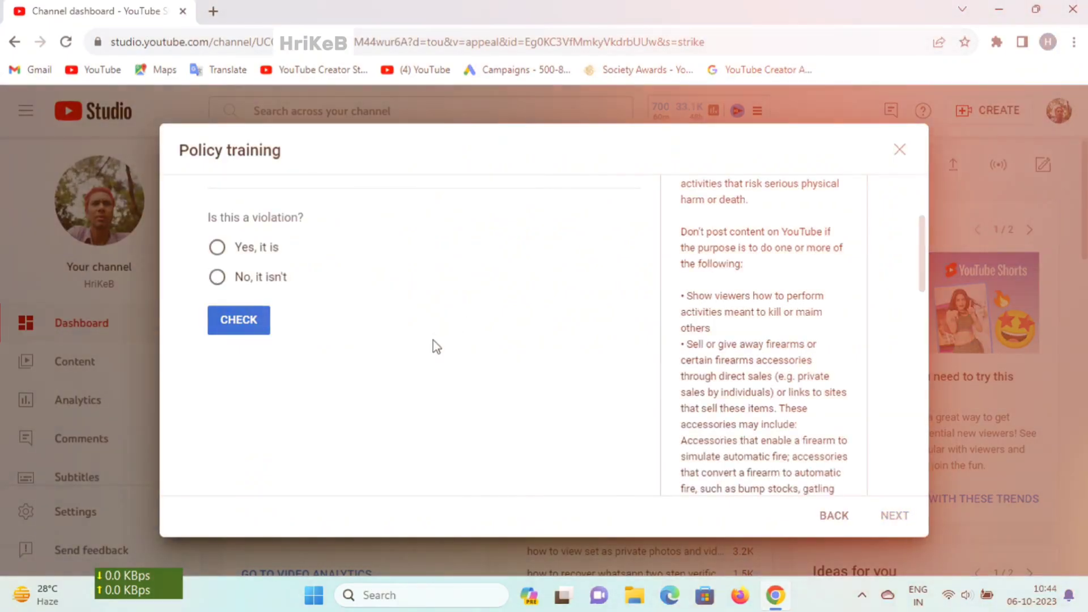
Step: Answer question 2 about the homemade pipe bomb video with "Yes, it is", check it and continue
{"action": "scroll", "coordinate": [433, 340], "scroll_direction": "up", "scroll_amount": 3}
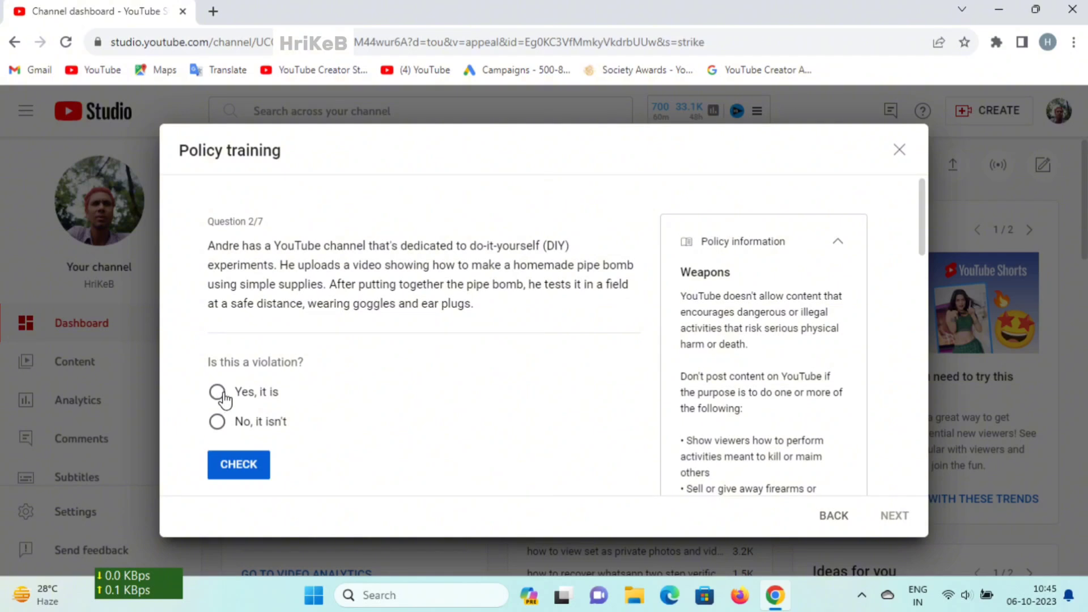
{"action": "scroll", "coordinate": [223, 340], "scroll_direction": "down", "scroll_amount": 2}
{"action": "left_click", "coordinate": [220, 316]}
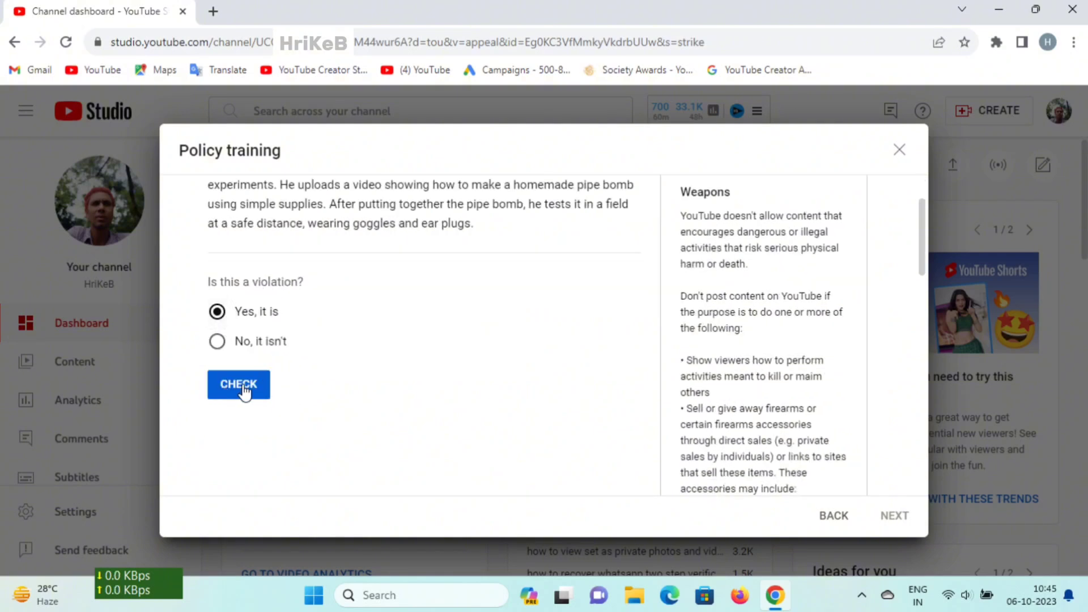
{"action": "left_click", "coordinate": [243, 386]}
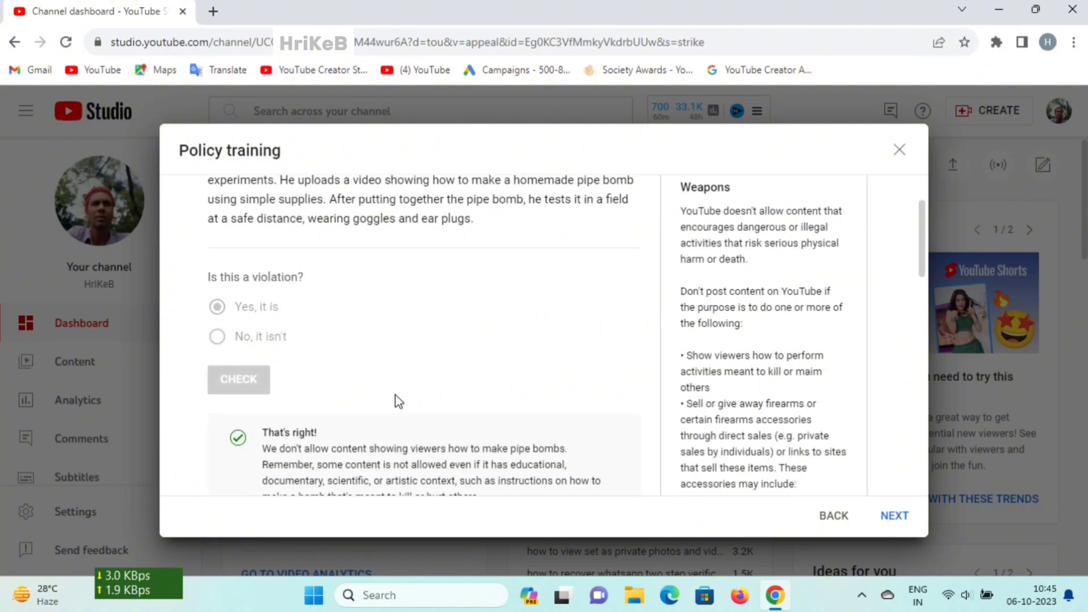
{"action": "scroll", "coordinate": [395, 395], "scroll_direction": "down", "scroll_amount": 3}
{"action": "left_click", "coordinate": [896, 516]}
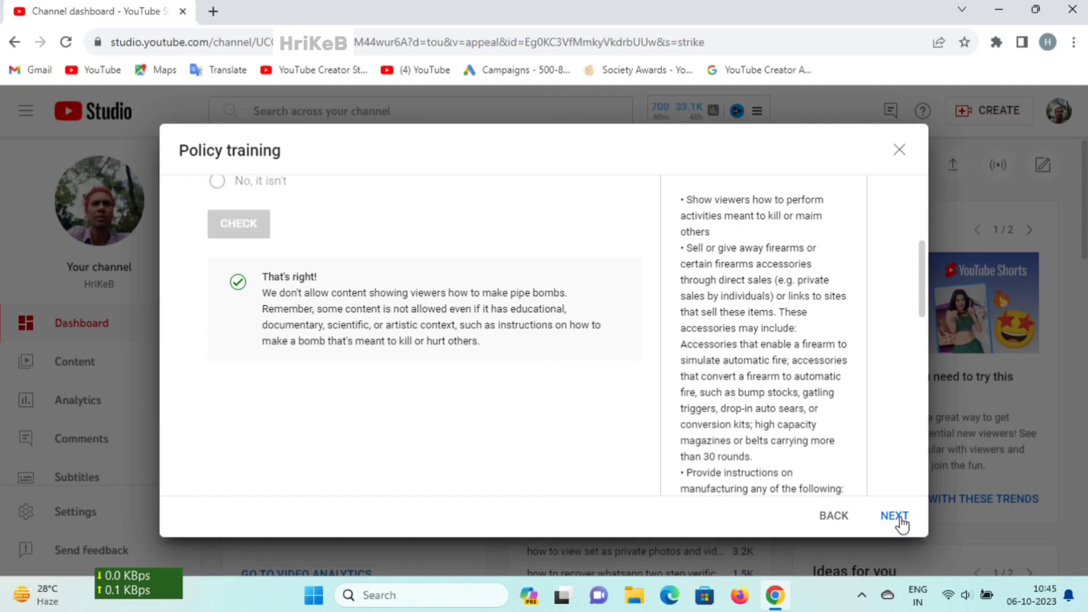
Step: Answer question 3 about the news story on police pranks with "No, it isn't", check it and continue
{"action": "scroll", "coordinate": [535, 440], "scroll_direction": "up", "scroll_amount": 4}
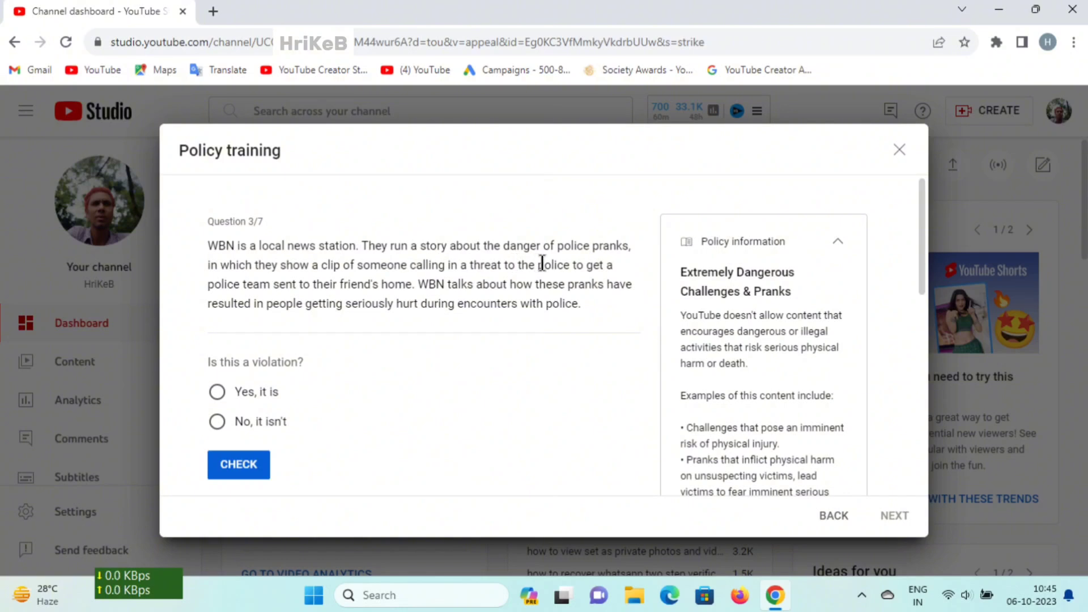
{"action": "left_click_drag", "start_coordinate": [216, 245], "coordinate": [581, 304]}
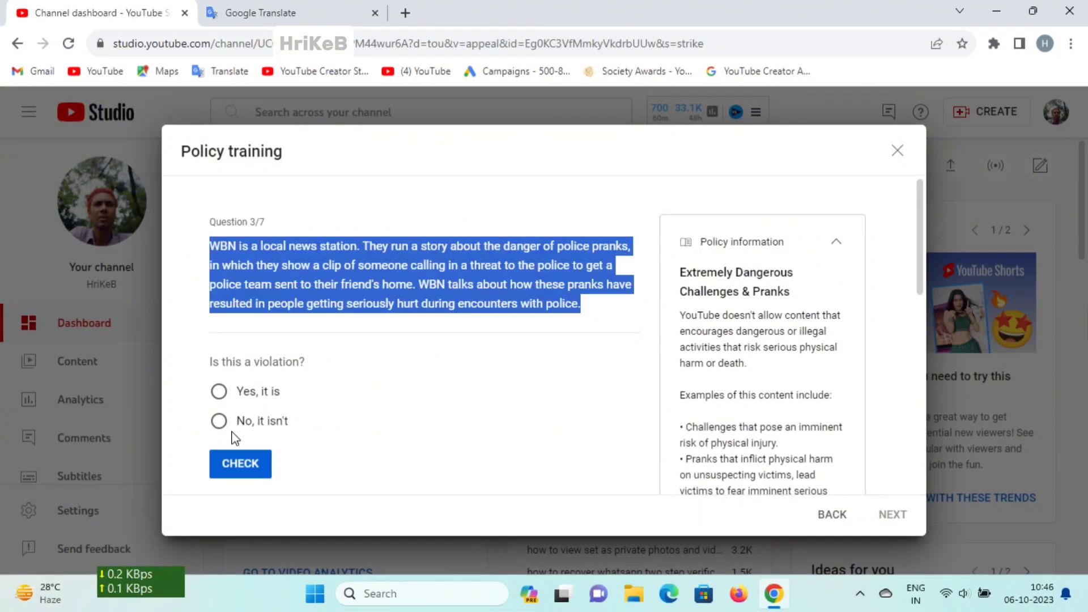
{"action": "left_click", "coordinate": [391, 404]}
{"action": "left_click", "coordinate": [218, 391]}
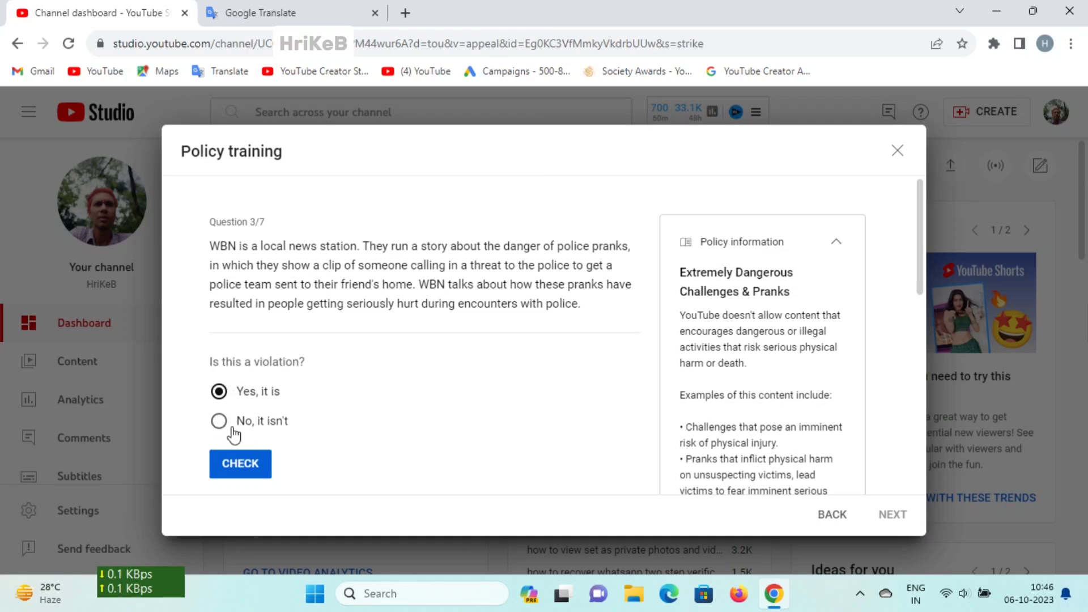
{"action": "left_click", "coordinate": [219, 421]}
{"action": "left_click", "coordinate": [232, 470]}
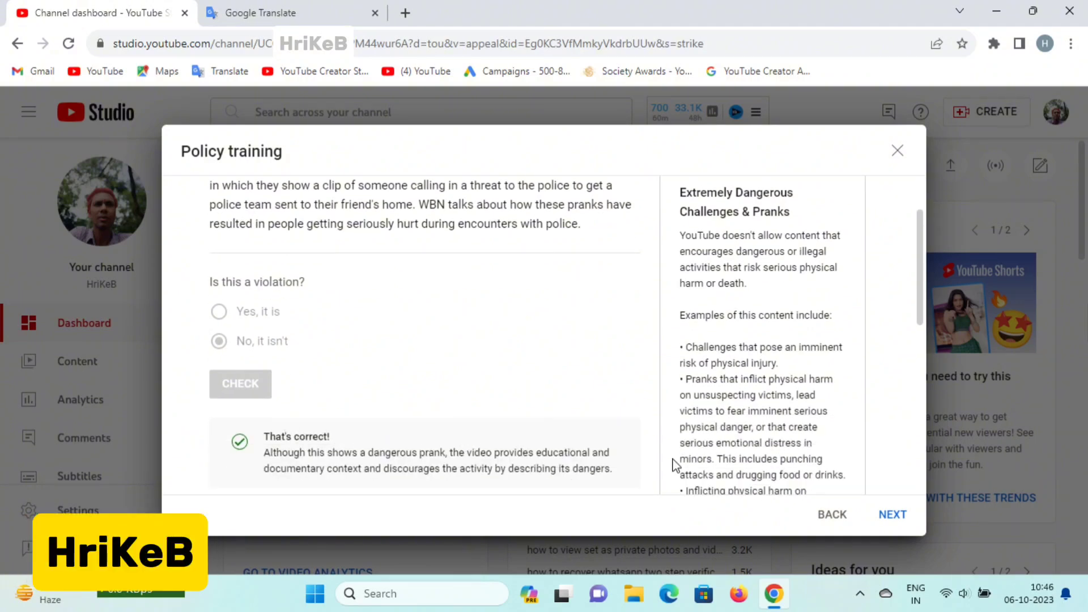
{"action": "left_click", "coordinate": [896, 520]}
Step: Answer question 4 about the fake login landing page with "Yes, it is", check it and continue
{"action": "scroll", "coordinate": [399, 401], "scroll_direction": "up", "scroll_amount": 2}
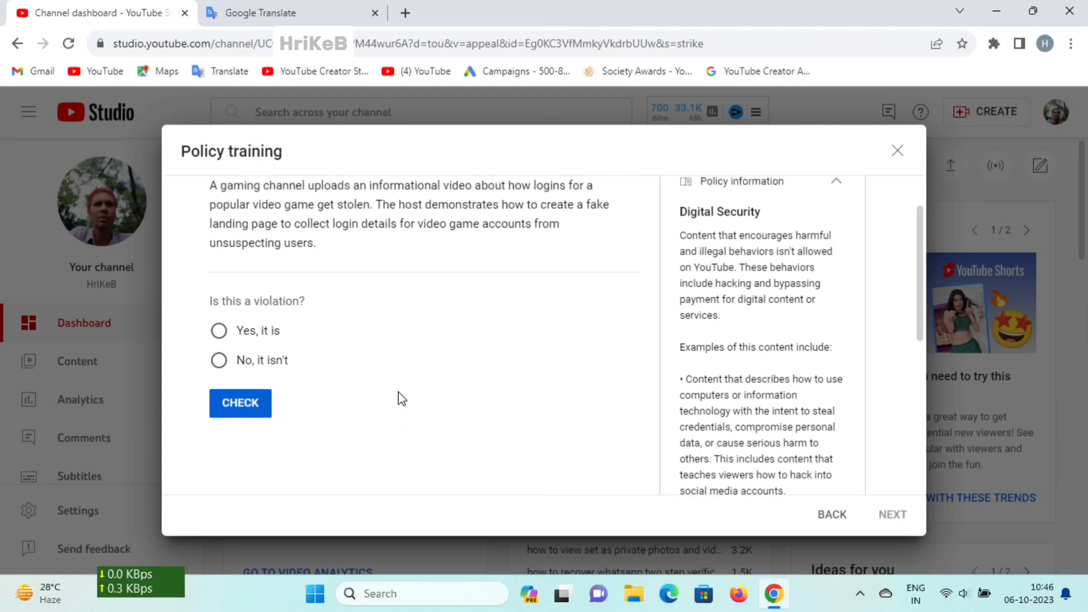
{"action": "left_click", "coordinate": [258, 429]}
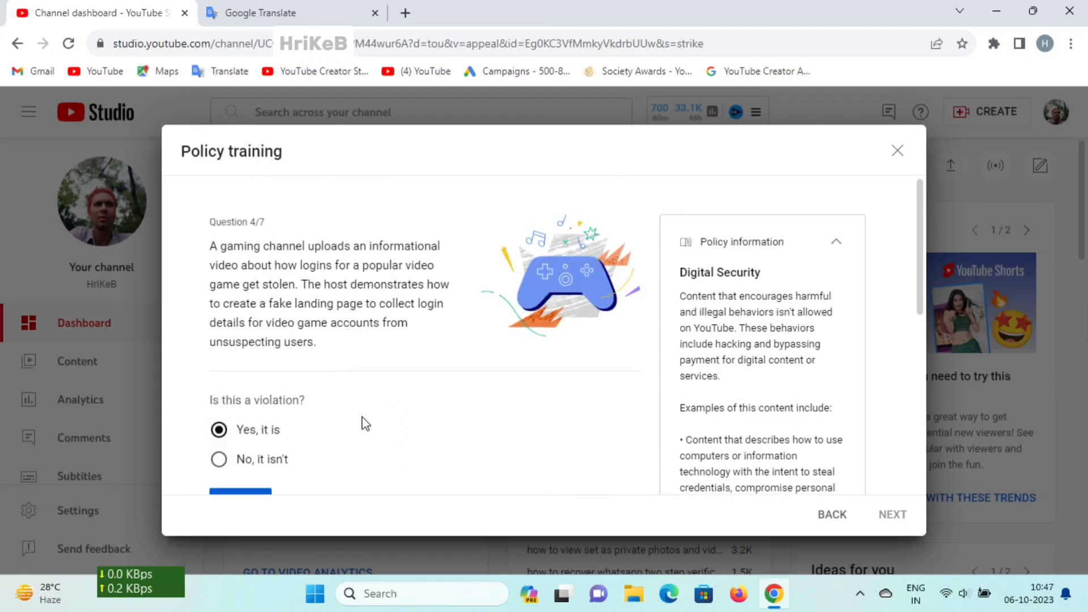
{"action": "scroll", "coordinate": [315, 403], "scroll_direction": "down", "scroll_amount": 3}
{"action": "left_click", "coordinate": [225, 356]}
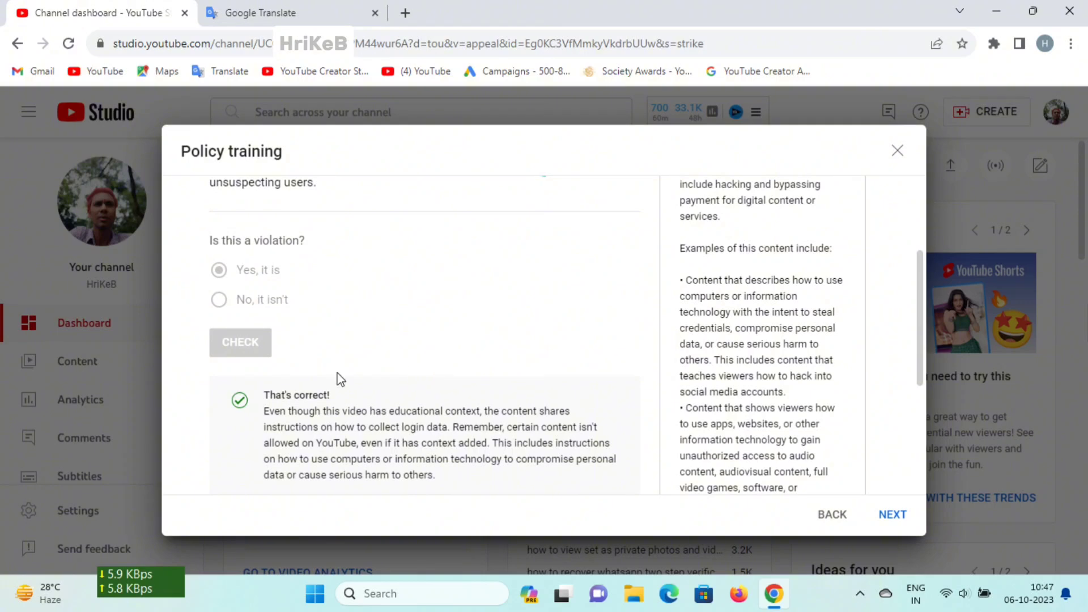
{"action": "left_click", "coordinate": [891, 516]}
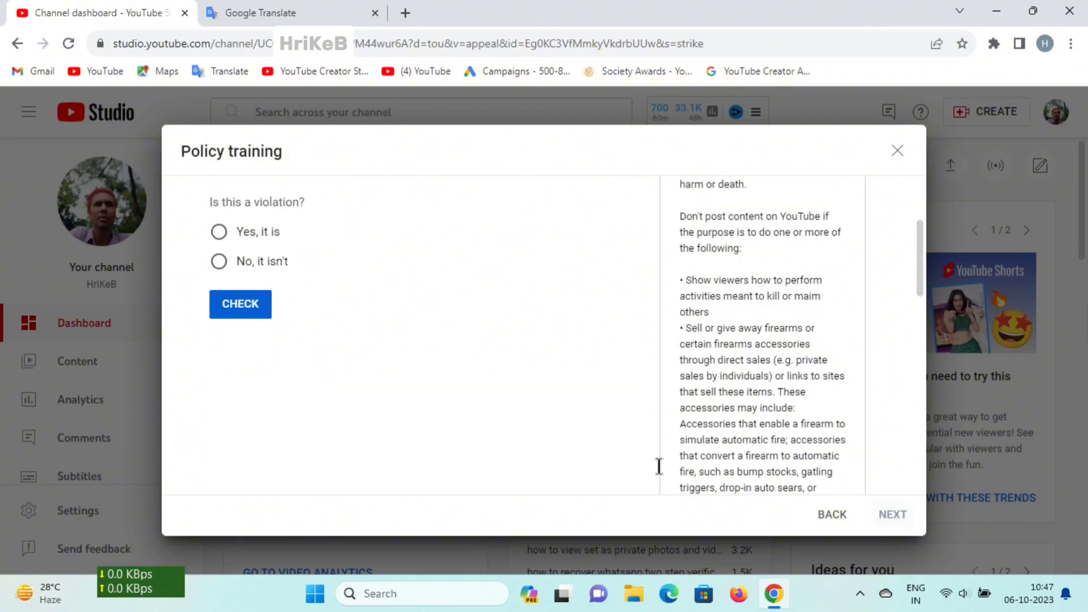
Step: Answer question 5 about finishing a firearm's lower receiver with "Yes, it is", check it and open question 6
{"action": "scroll", "coordinate": [476, 435], "scroll_direction": "up", "scroll_amount": 3}
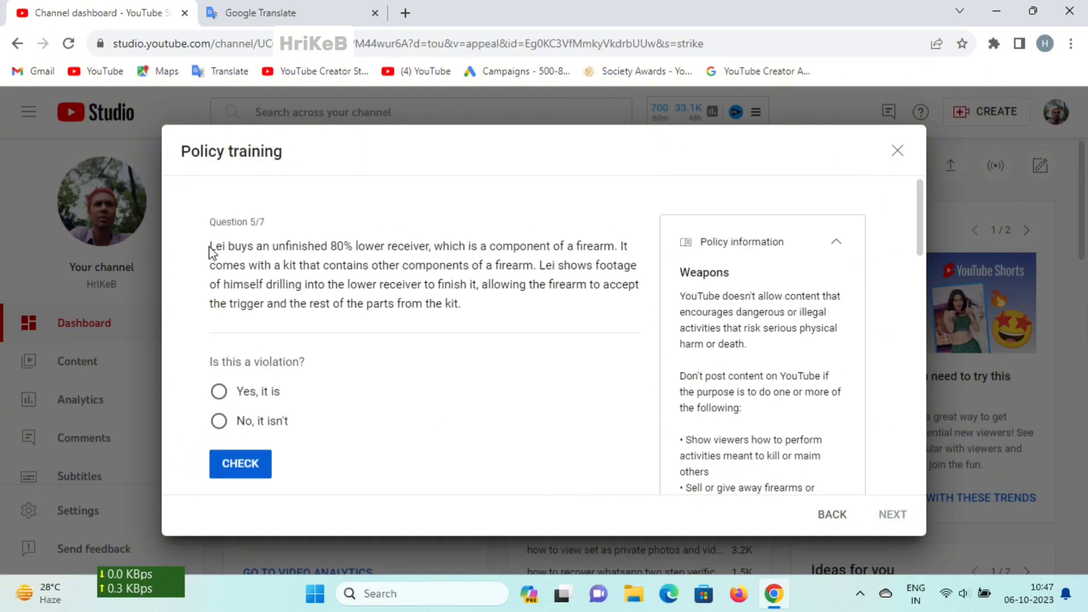
{"action": "left_click_drag", "start_coordinate": [210, 251], "coordinate": [248, 365]}
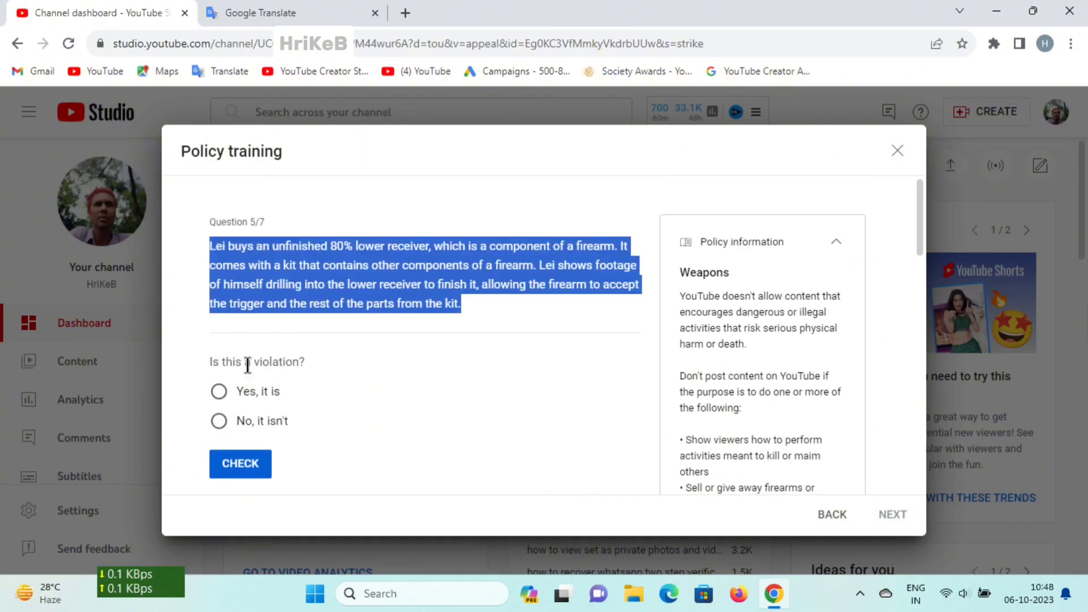
{"action": "left_click", "coordinate": [220, 392]}
{"action": "left_click", "coordinate": [233, 471]}
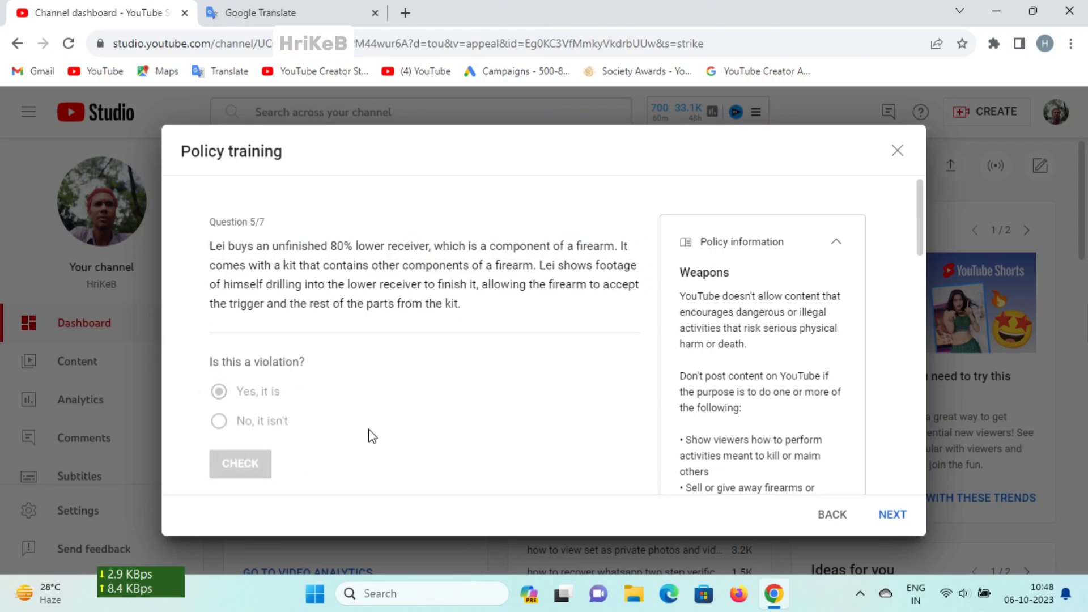
{"action": "scroll", "coordinate": [256, 412], "scroll_direction": "down", "scroll_amount": 3}
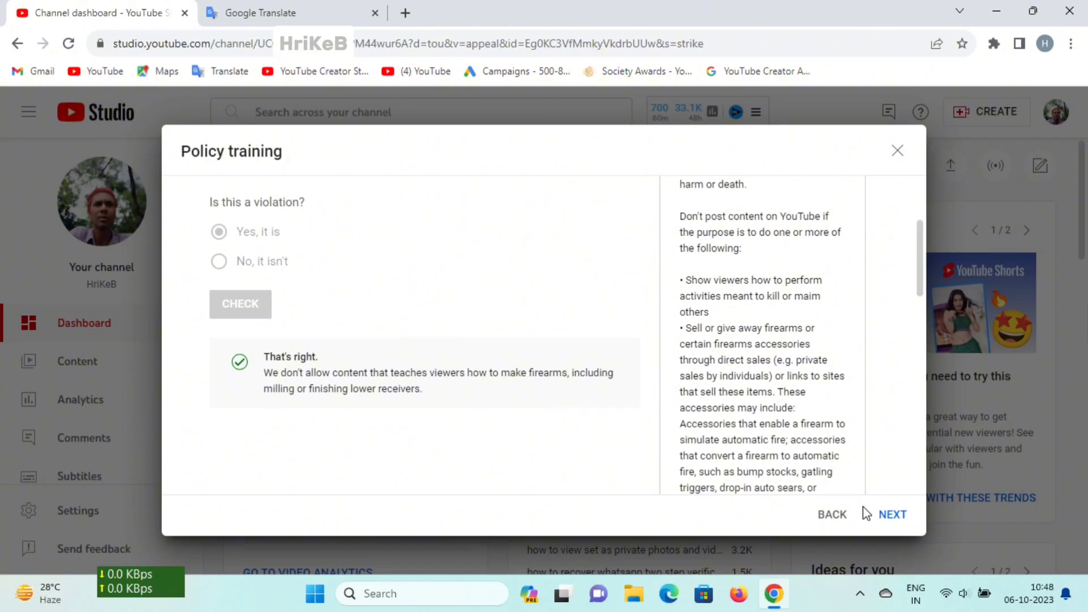
{"action": "left_click", "coordinate": [895, 515]}
{"action": "scroll", "coordinate": [465, 413], "scroll_direction": "up", "scroll_amount": 5}
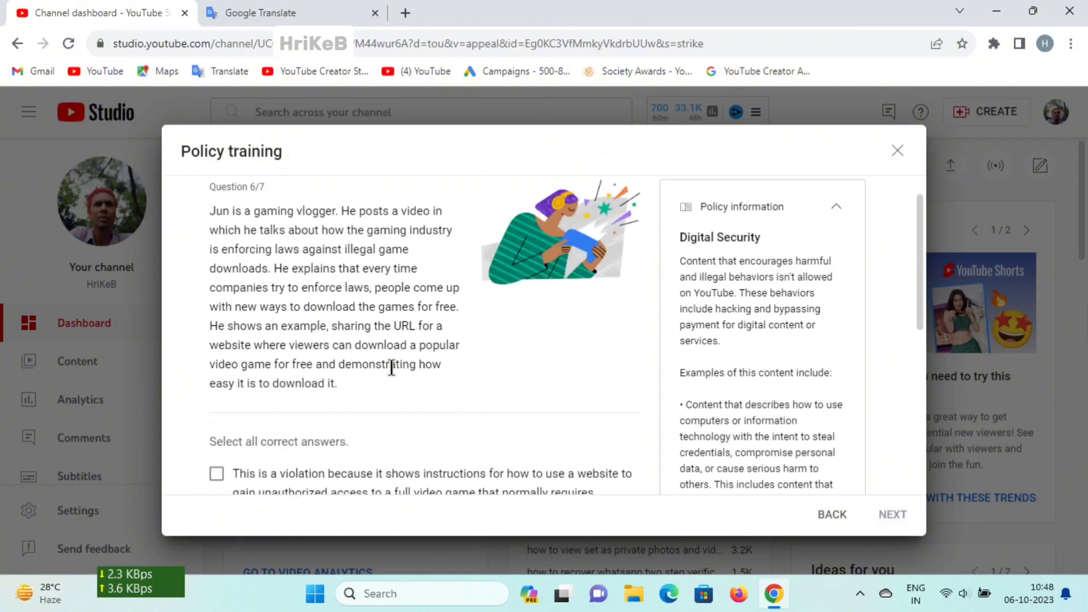
Step: Try answering question 6 about the free game download with "This is not a violation because the video has educational context" and reset it
{"action": "scroll", "coordinate": [261, 303], "scroll_direction": "up", "scroll_amount": 1}
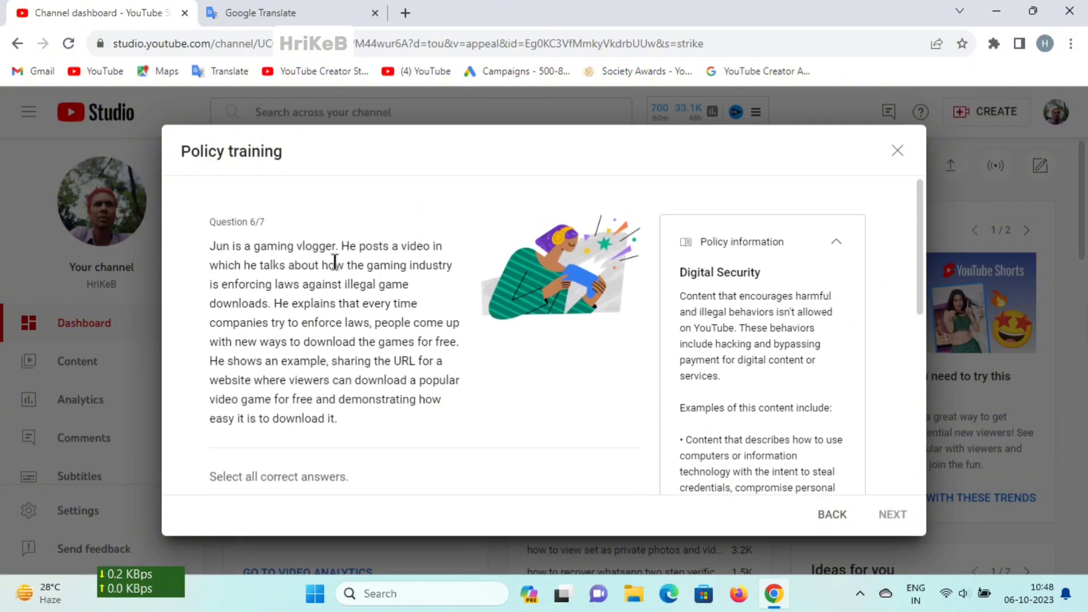
{"action": "scroll", "coordinate": [511, 376], "scroll_direction": "down", "scroll_amount": 5}
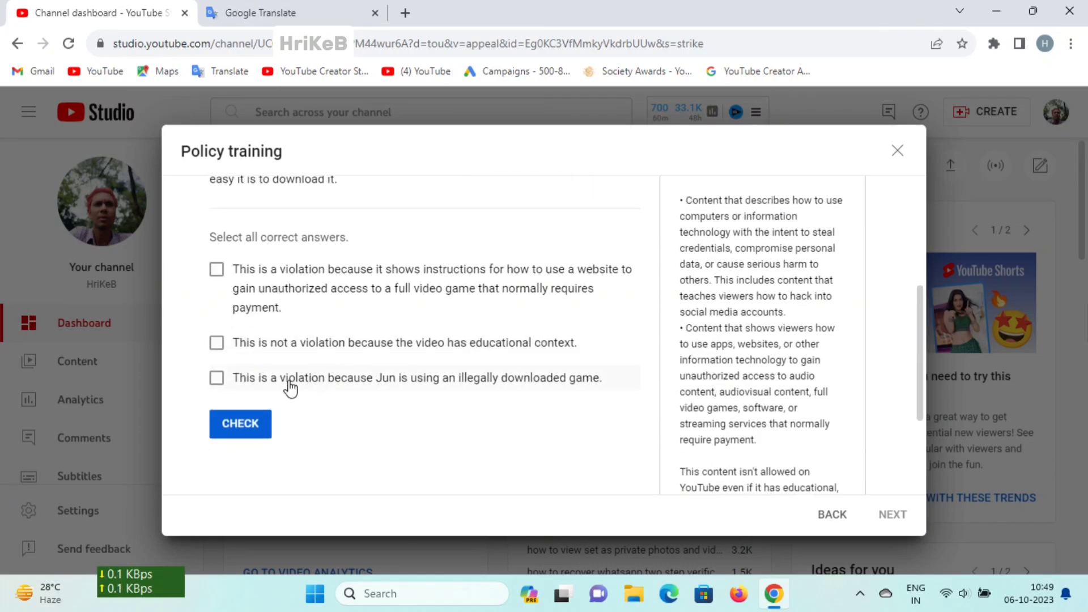
{"action": "left_click", "coordinate": [215, 342]}
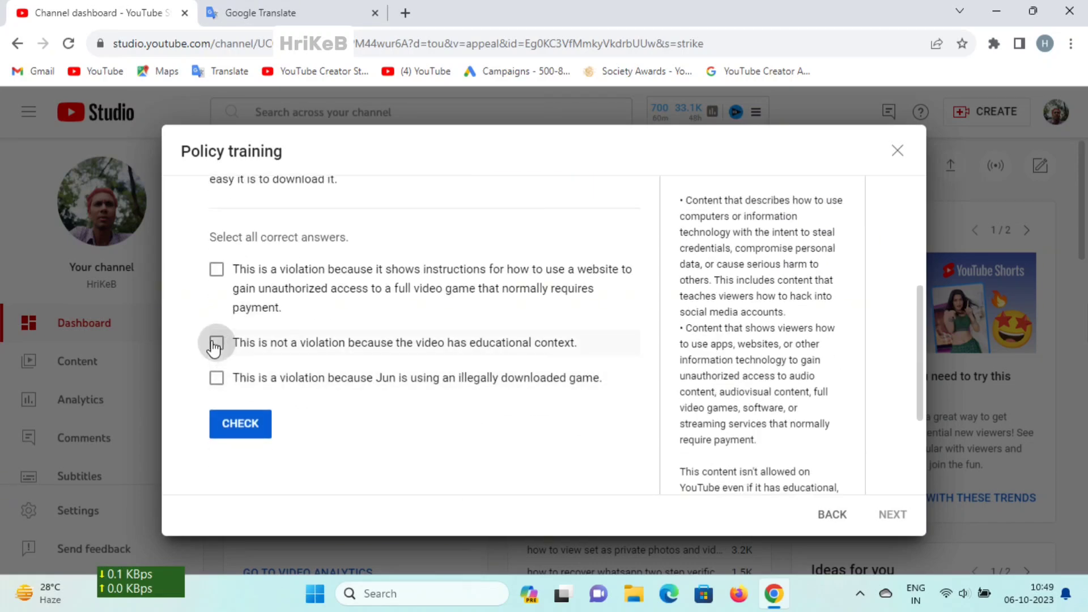
{"action": "left_click", "coordinate": [237, 439]}
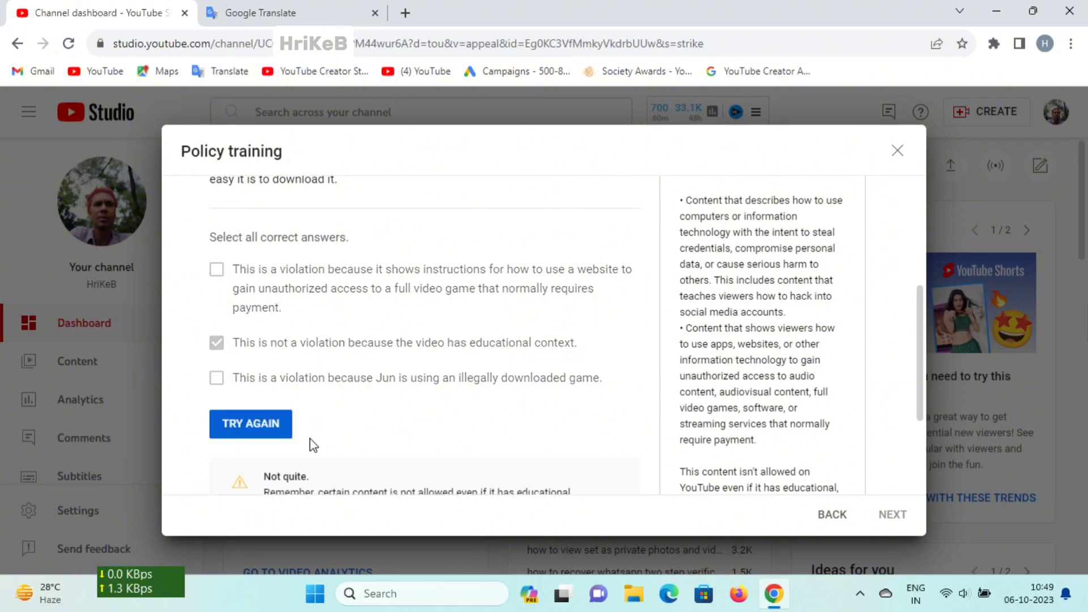
{"action": "left_click", "coordinate": [260, 431]}
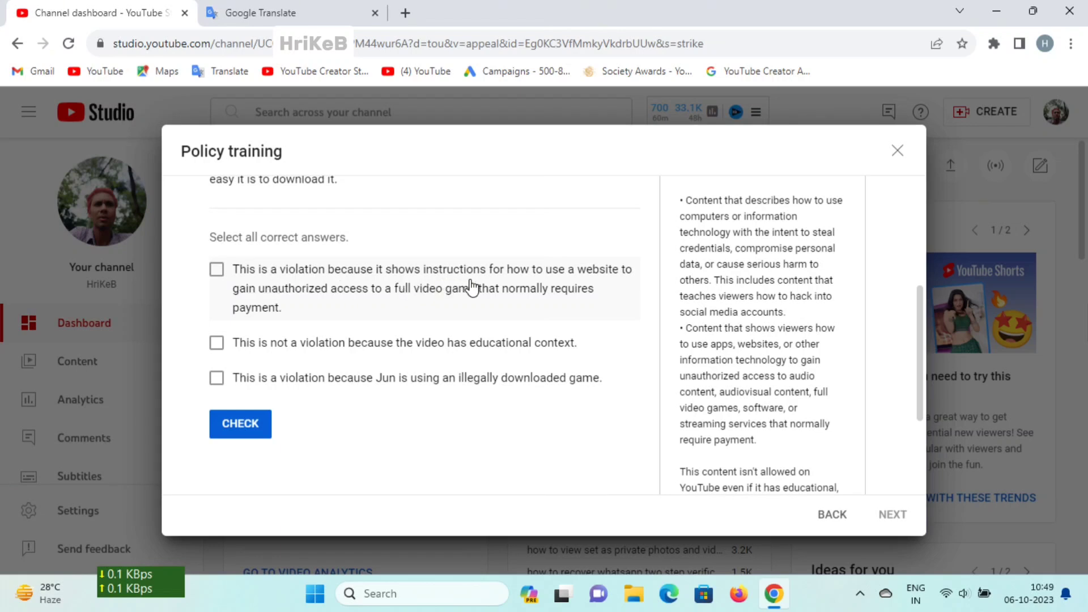
Step: Answer question 6 as a violation for showing how to gain unauthorized access to a full video game, check it and continue
{"action": "left_click", "coordinate": [220, 273]}
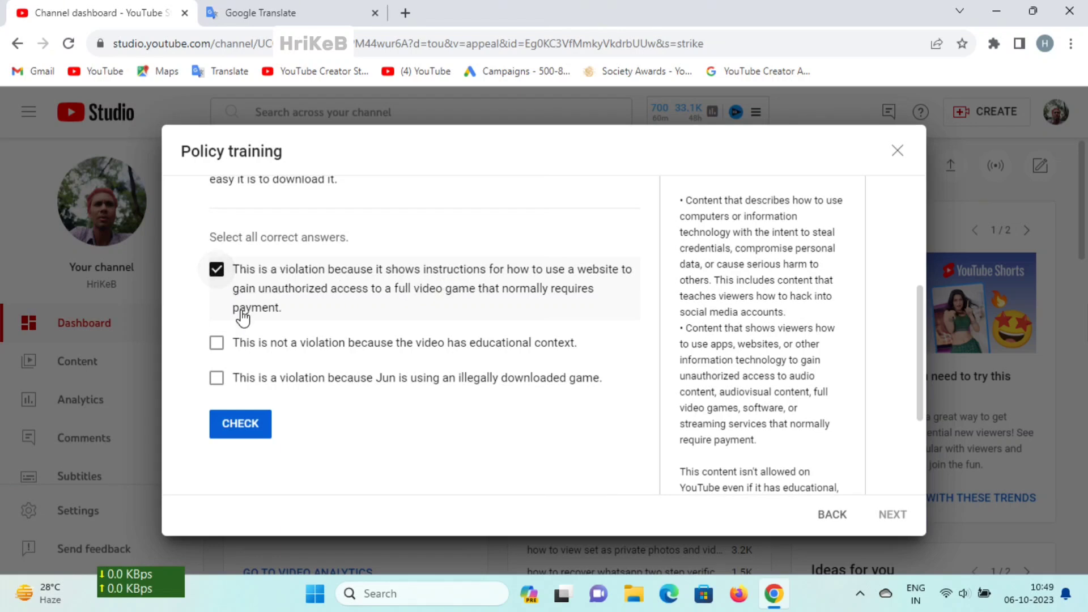
{"action": "left_click", "coordinate": [247, 430]}
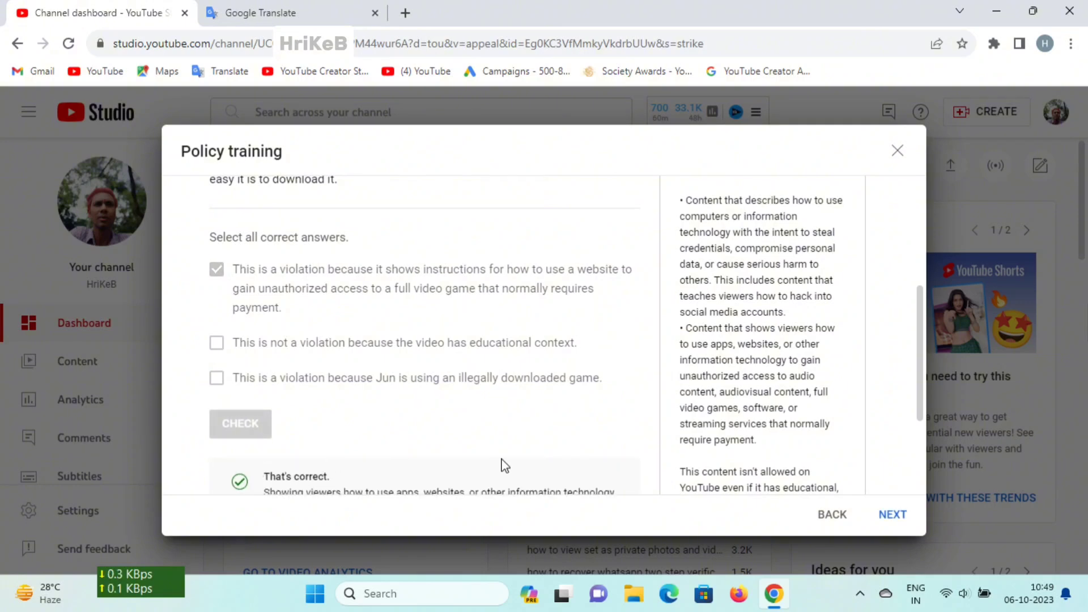
{"action": "left_click", "coordinate": [891, 517]}
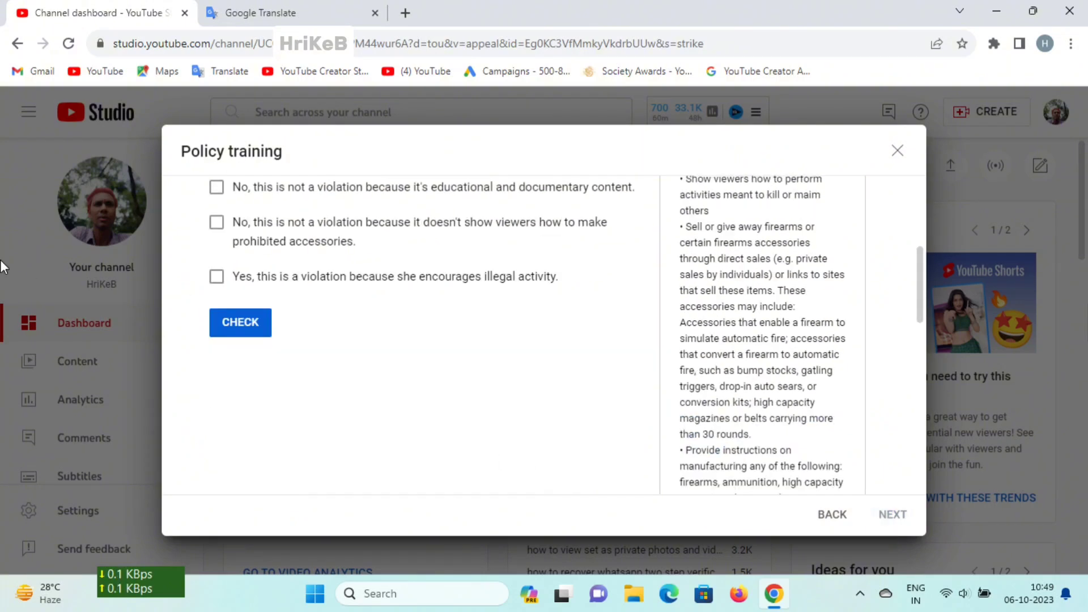
Step: Try answering question 7 about solvent traps as a violation because she talks about making a prohibited accessory, and reset it
{"action": "scroll", "coordinate": [348, 374], "scroll_direction": "up", "scroll_amount": 5}
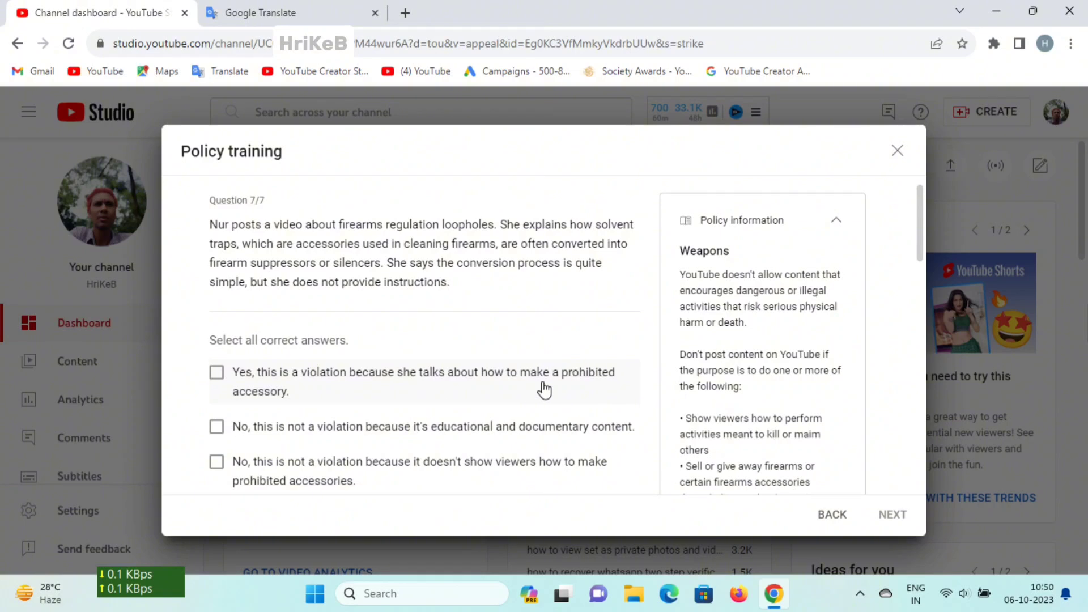
{"action": "left_click", "coordinate": [219, 377]}
{"action": "scroll", "coordinate": [313, 391], "scroll_direction": "down", "scroll_amount": 3}
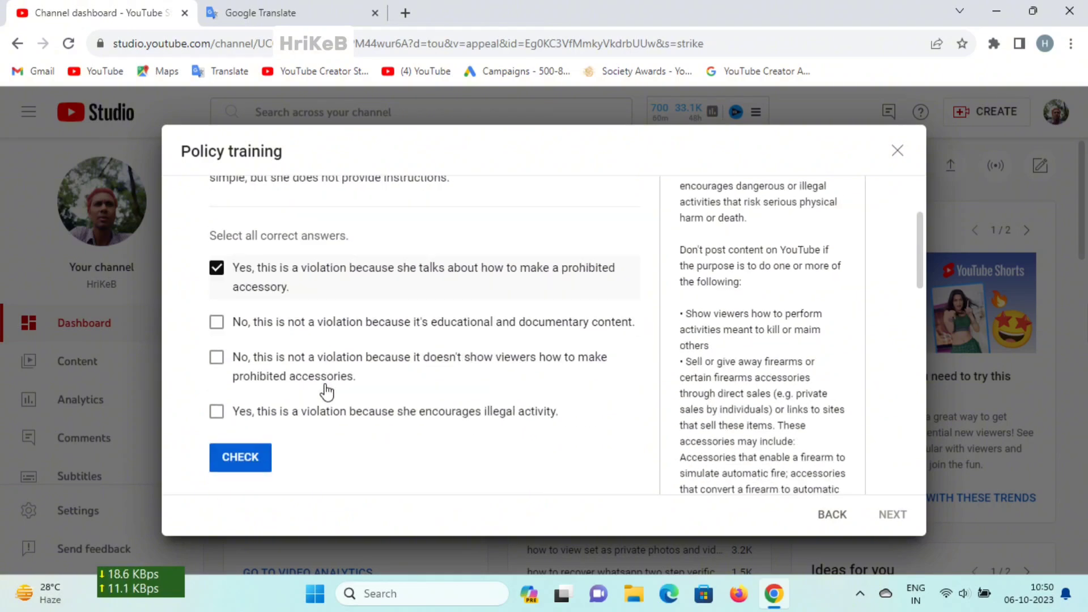
{"action": "left_click", "coordinate": [240, 404]}
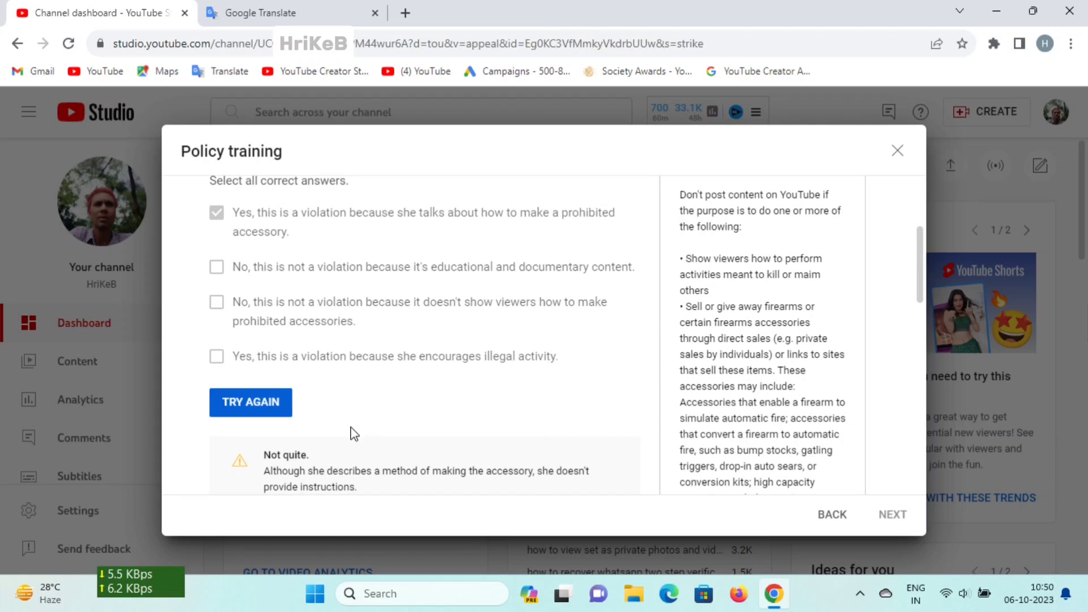
{"action": "left_click", "coordinate": [262, 418]}
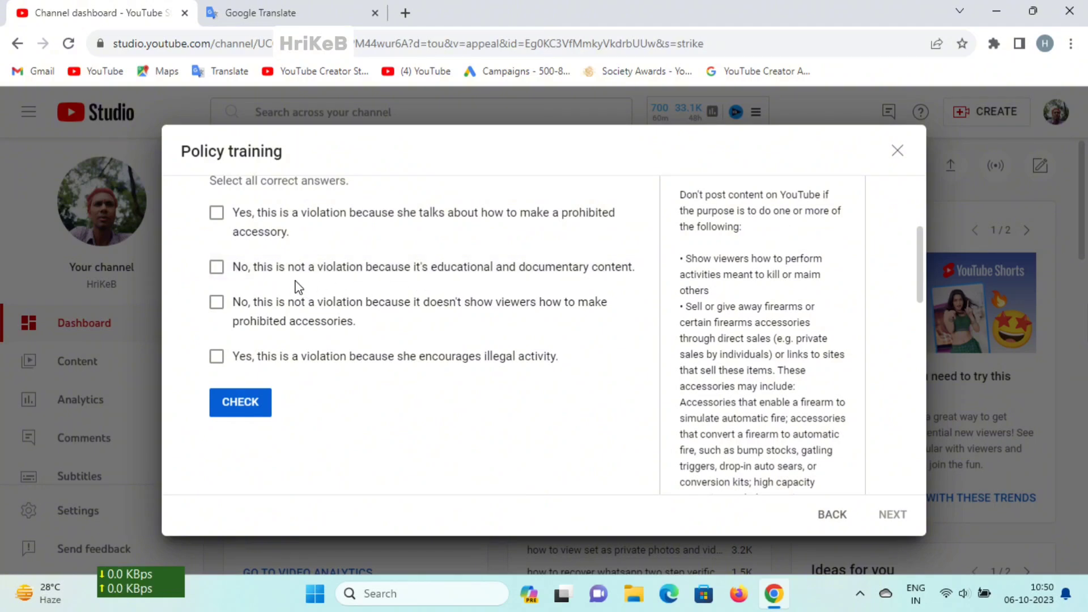
Step: Try answering question 7 with "No, this is not a violation because it's educational and documentary content" and reset it
{"action": "left_click", "coordinate": [218, 271]}
{"action": "left_click", "coordinate": [233, 406]}
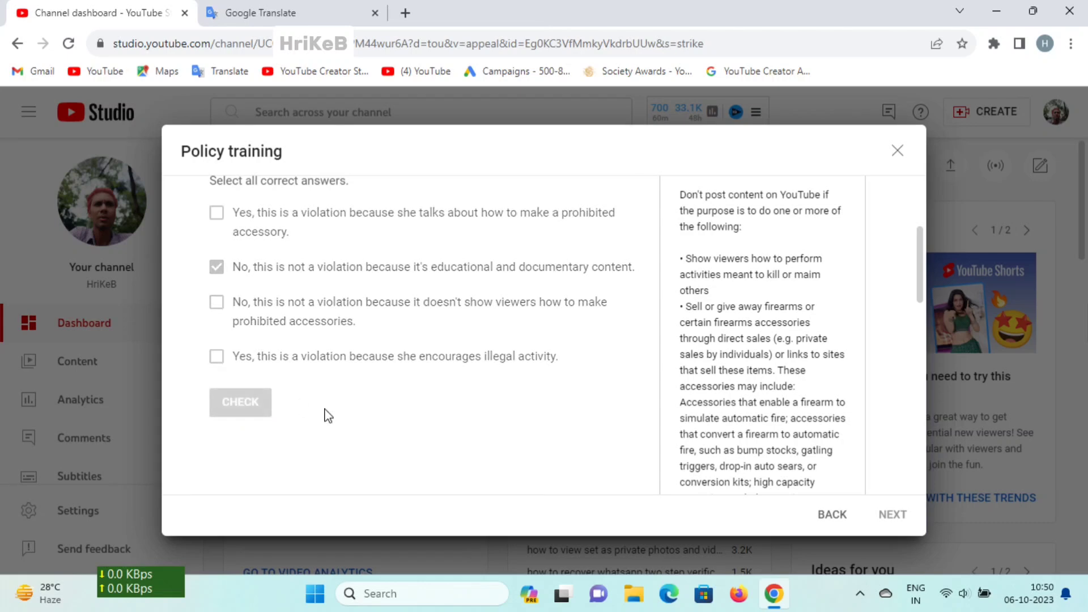
{"action": "scroll", "coordinate": [328, 415], "scroll_direction": "down", "scroll_amount": 1}
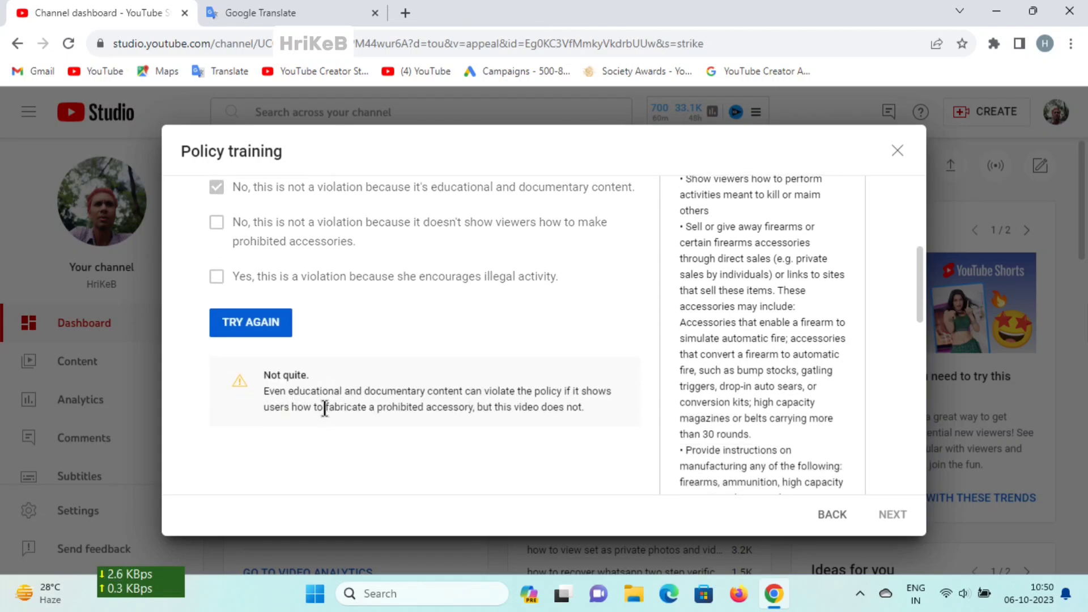
{"action": "scroll", "coordinate": [325, 409], "scroll_direction": "up", "scroll_amount": 2}
{"action": "left_click", "coordinate": [248, 482]}
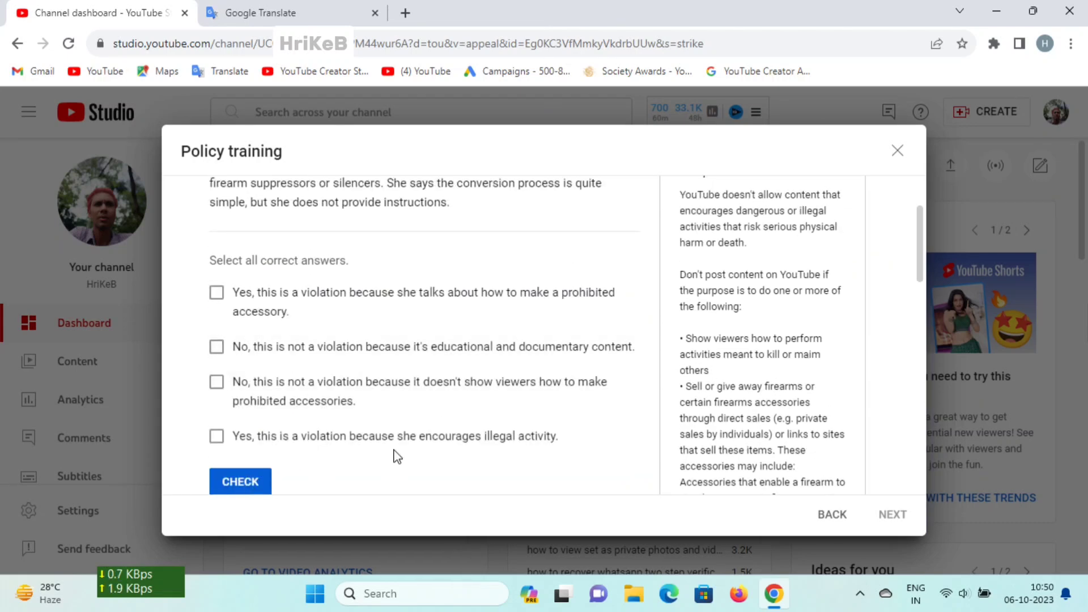
Step: Answer question 7 as no violation because it doesn't show how to make prohibited accessories, check it, and finish and close the training
{"action": "scroll", "coordinate": [221, 317], "scroll_direction": "down", "scroll_amount": 1}
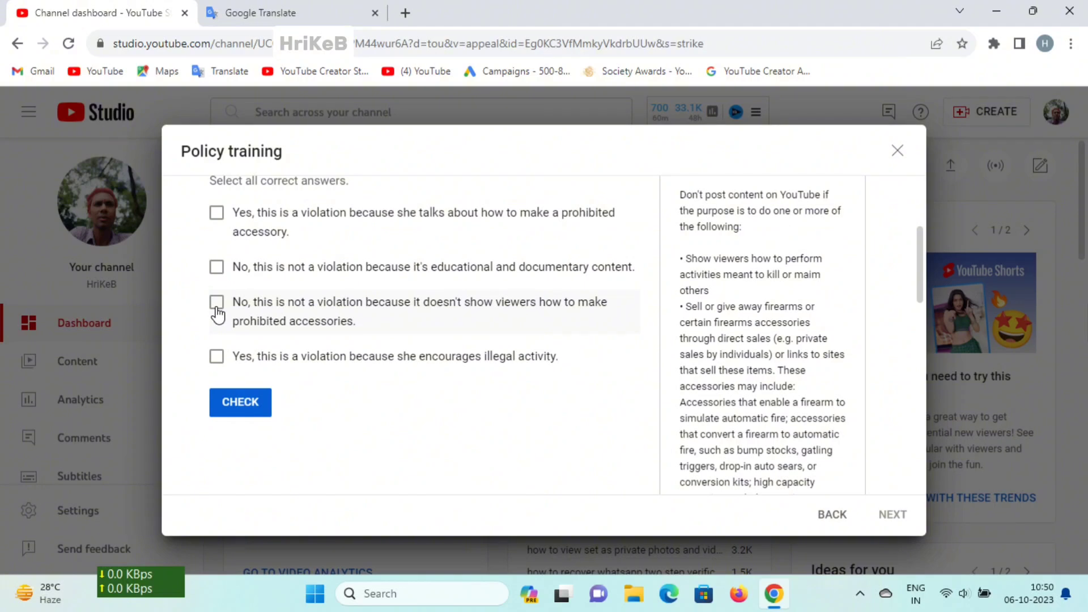
{"action": "left_click", "coordinate": [216, 303]}
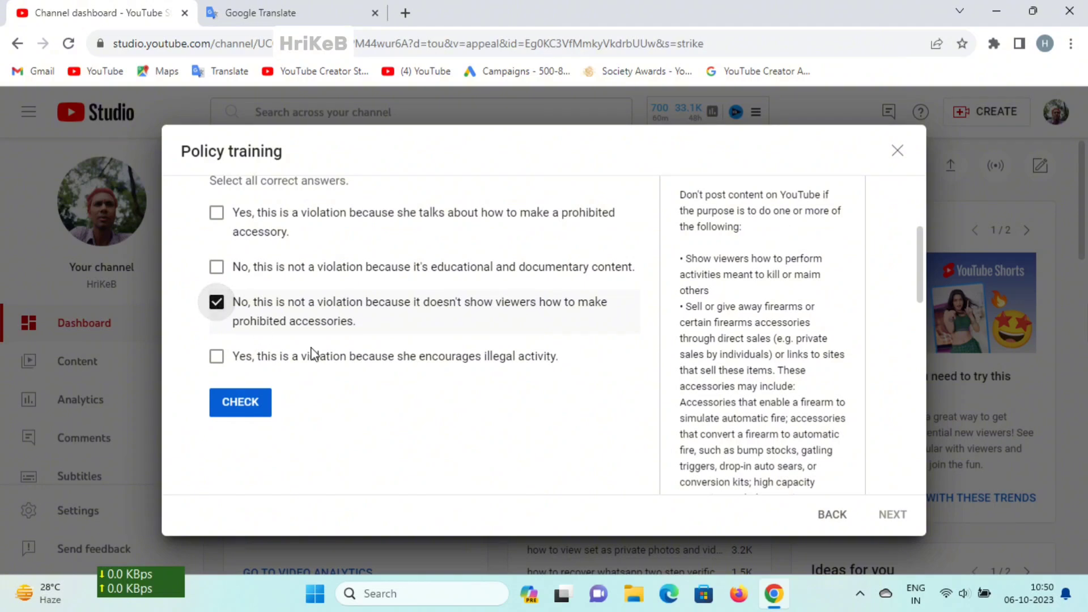
{"action": "left_click", "coordinate": [235, 411]}
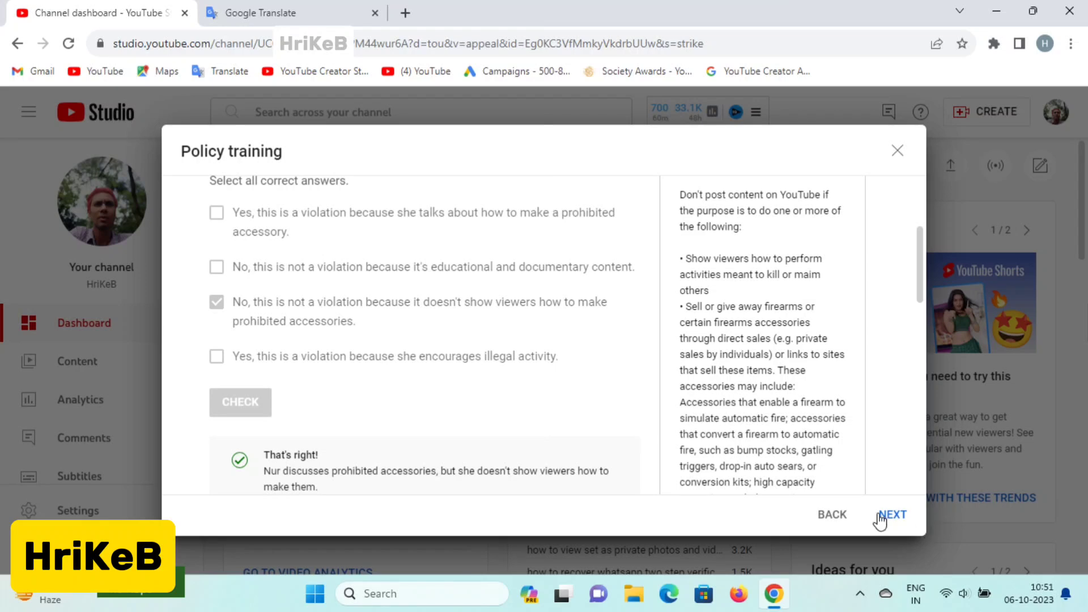
{"action": "left_click", "coordinate": [880, 521]}
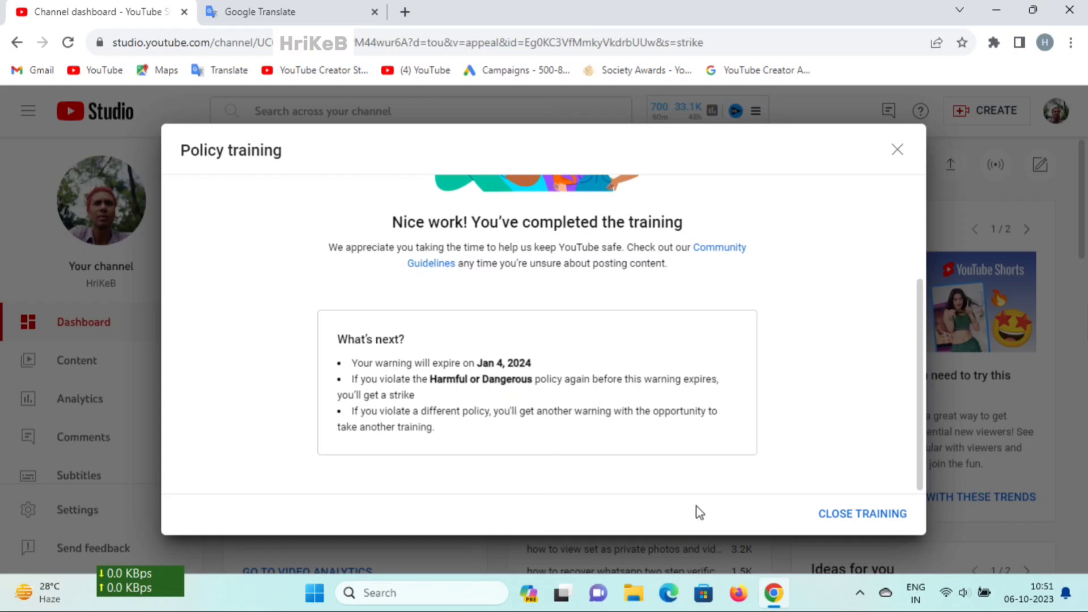
{"action": "left_click", "coordinate": [860, 522]}
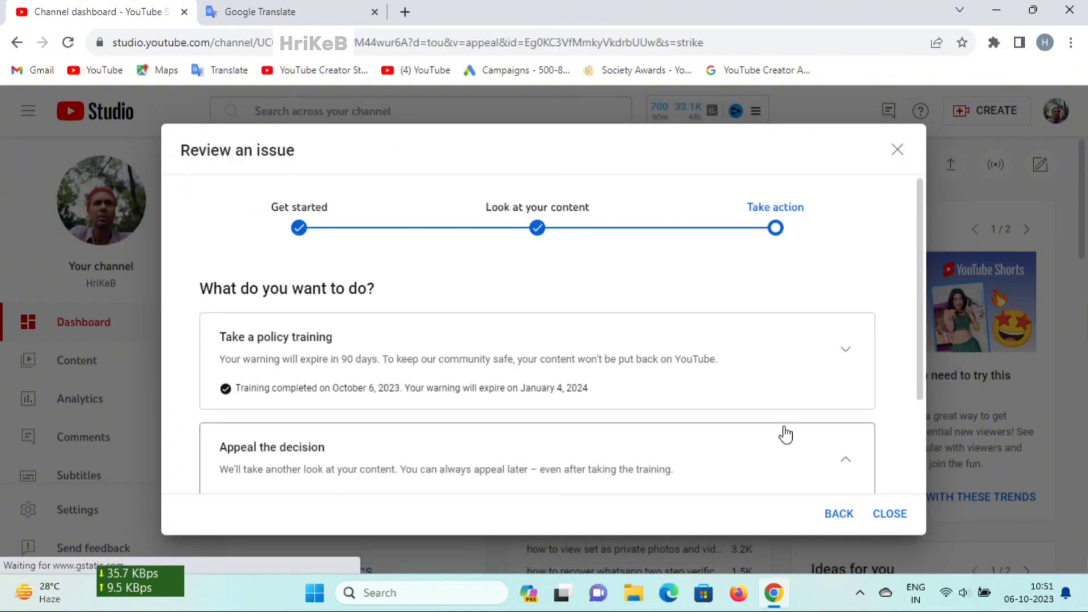
Step: Review the policy training and appeal entries in the issue review, and close it
{"action": "scroll", "coordinate": [785, 435], "scroll_direction": "down", "scroll_amount": 1}
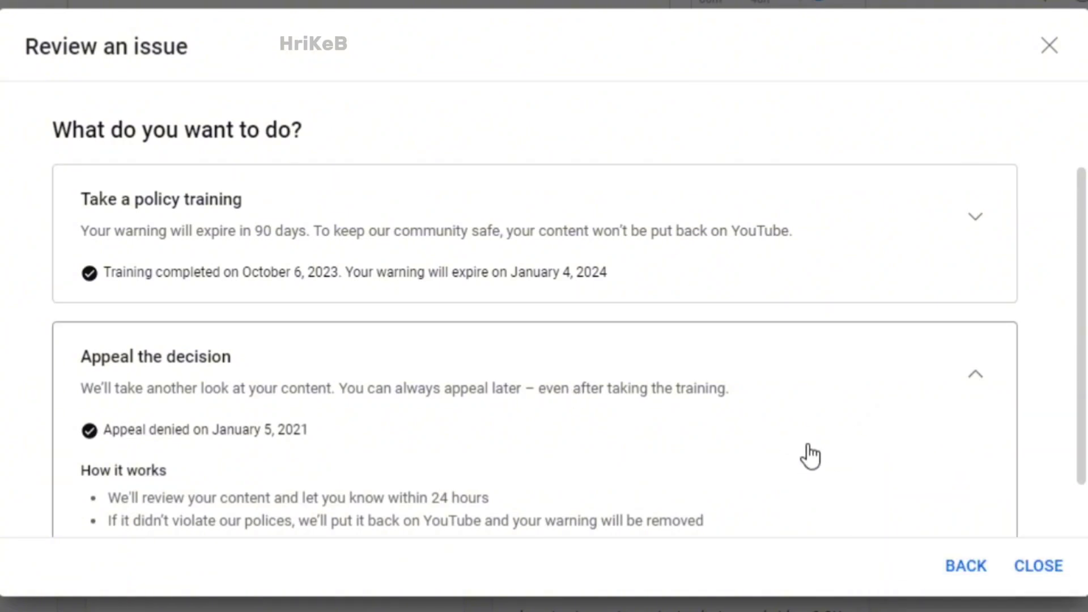
{"action": "scroll", "coordinate": [808, 456], "scroll_direction": "down", "scroll_amount": 1}
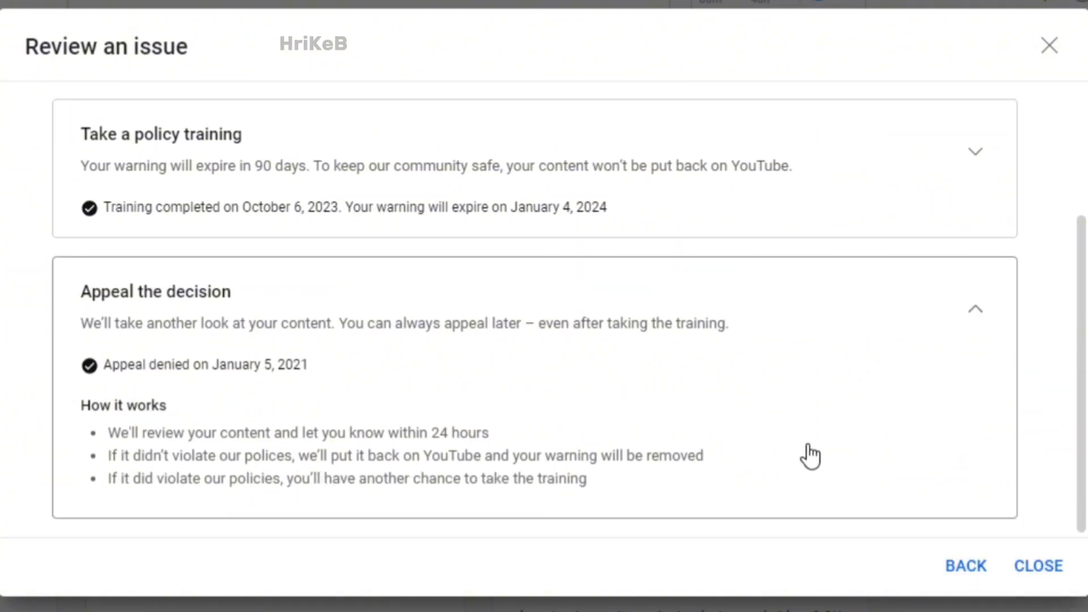
{"action": "left_click", "coordinate": [1052, 565]}
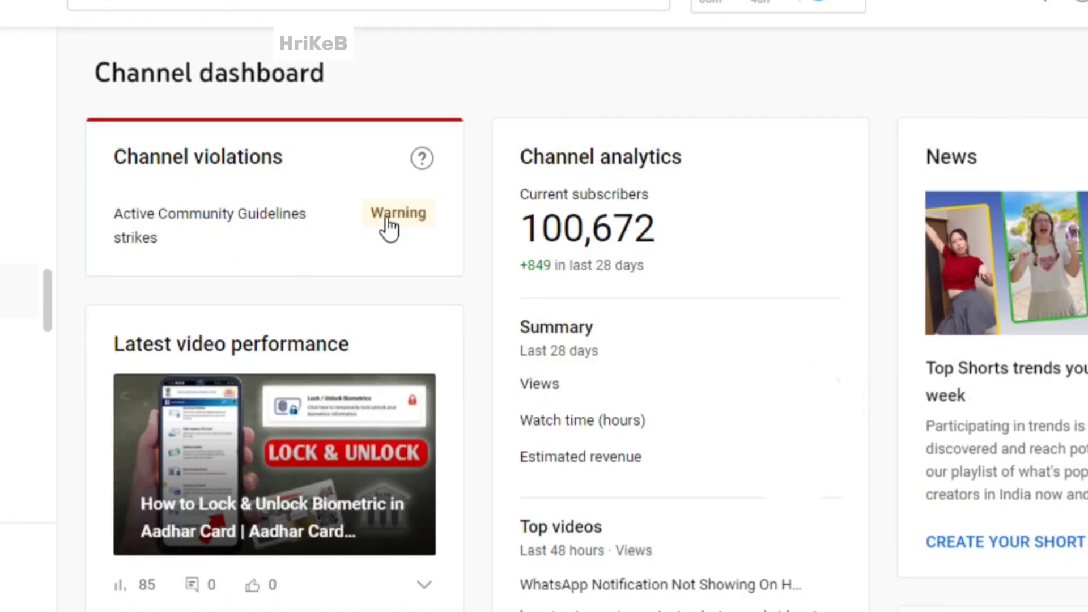
Step: Open the Community Guidelines warning from the channel violations card and examine its removed content entry and training status
{"action": "left_click", "coordinate": [390, 226]}
{"action": "scroll", "coordinate": [575, 387], "scroll_direction": "down", "scroll_amount": 2}
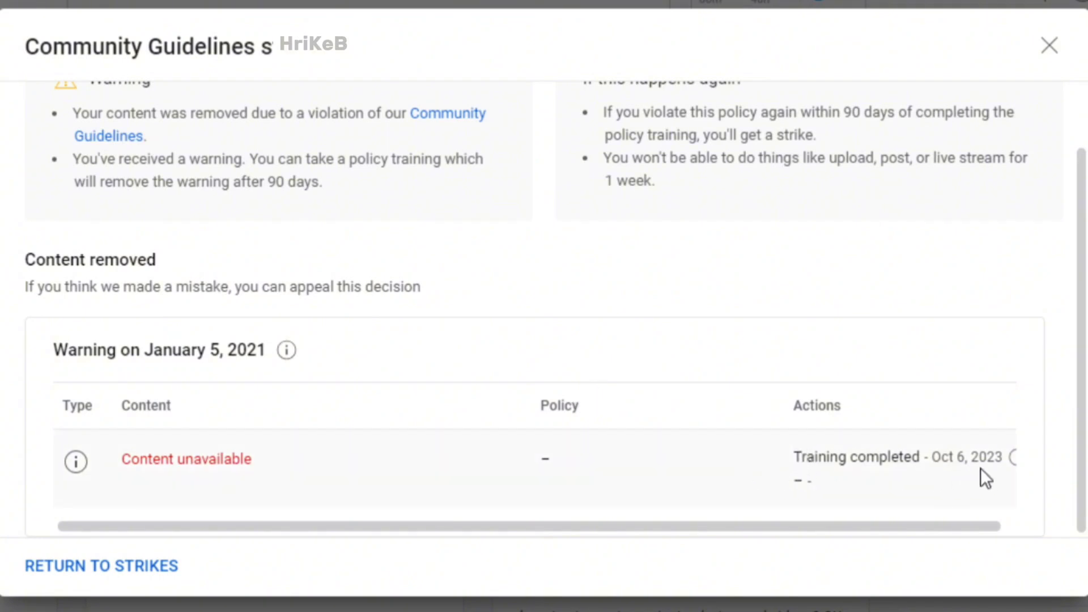
{"action": "left_click_drag", "start_coordinate": [849, 529], "coordinate": [997, 526]}
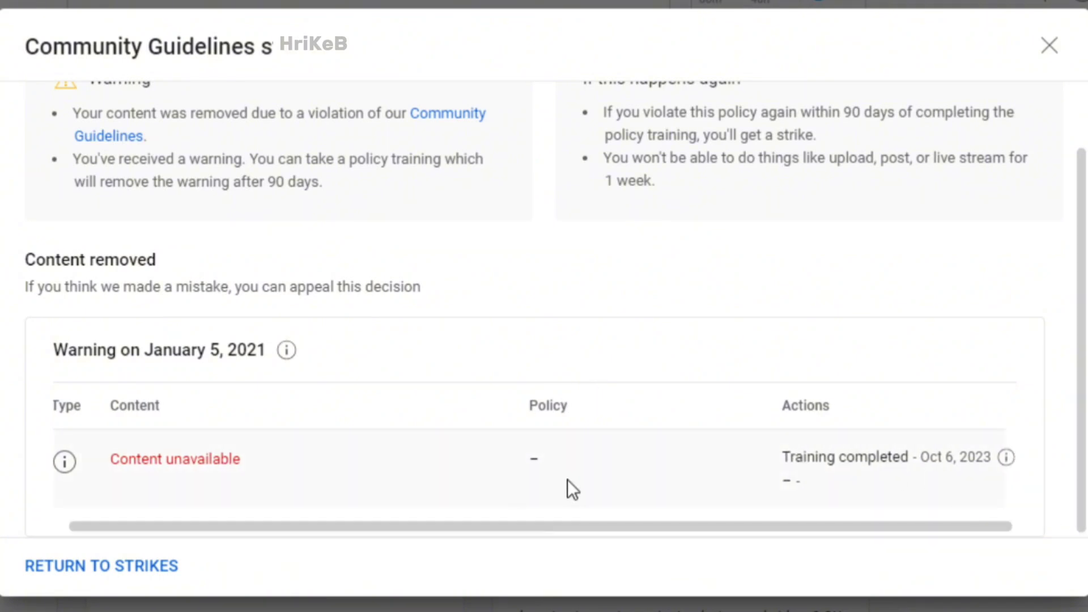
{"action": "scroll", "coordinate": [566, 487], "scroll_direction": "up", "scroll_amount": 2}
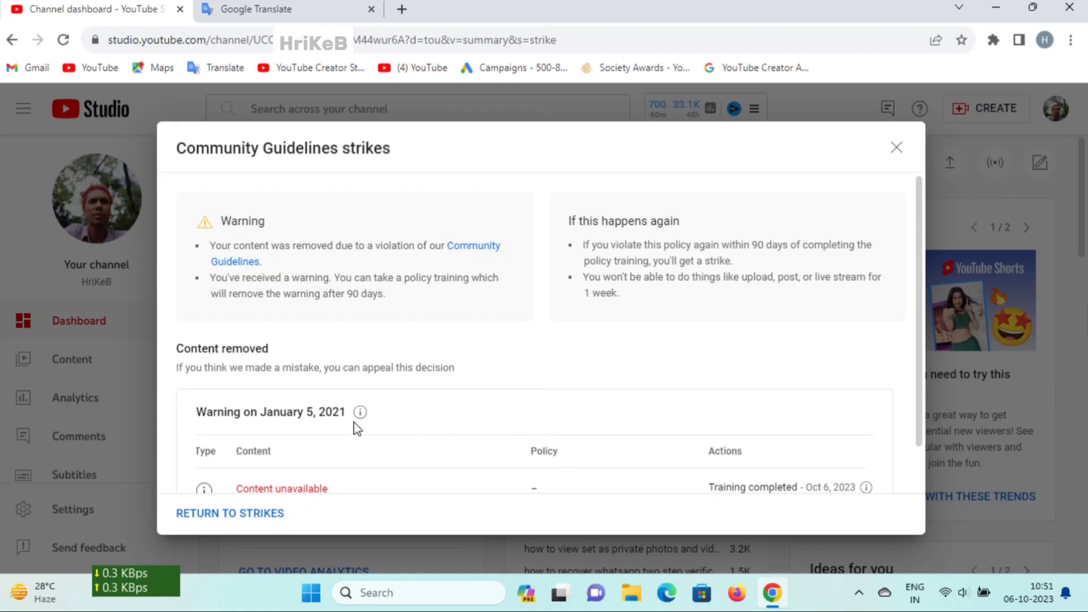
{"action": "mouse_move", "coordinate": [362, 419]}
{"action": "scroll", "coordinate": [691, 408], "scroll_direction": "down", "scroll_amount": 2}
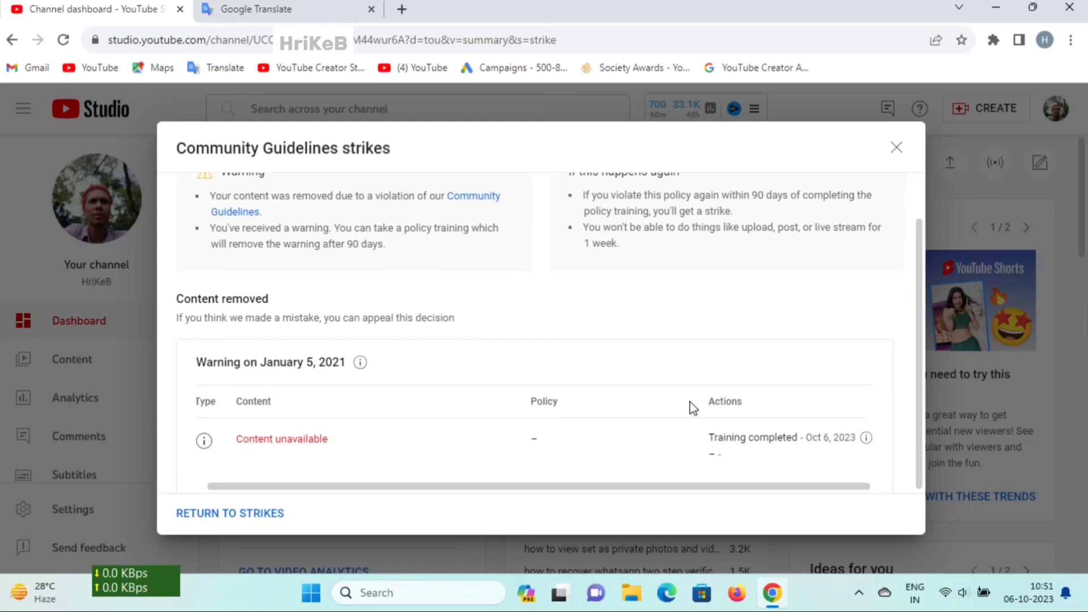
{"action": "mouse_move", "coordinate": [867, 437]}
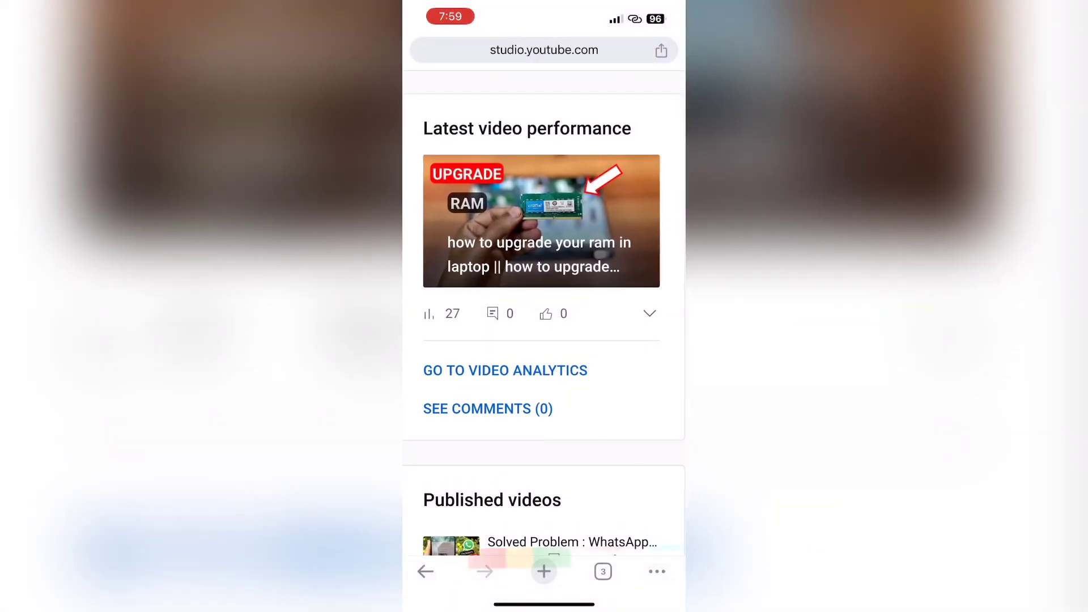
Step: Examine the channel dashboard in the phone's browser for a channel violations warning
{"action": "scroll", "coordinate": [544, 284], "scroll_direction": "up", "scroll_amount": 2}
{"action": "scroll", "coordinate": [544, 312], "scroll_direction": "down", "scroll_amount": 5}
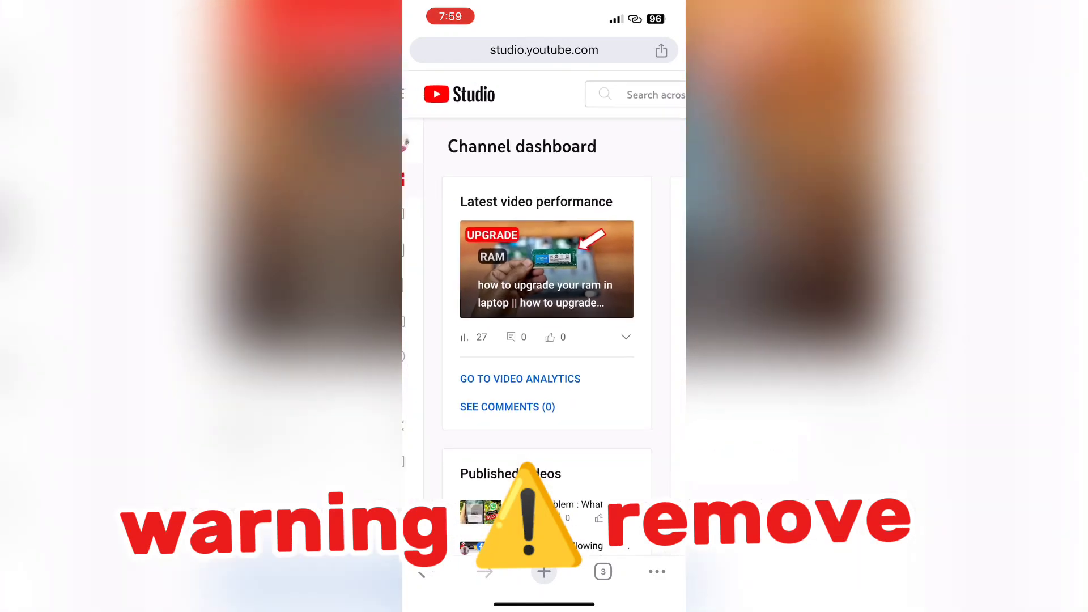